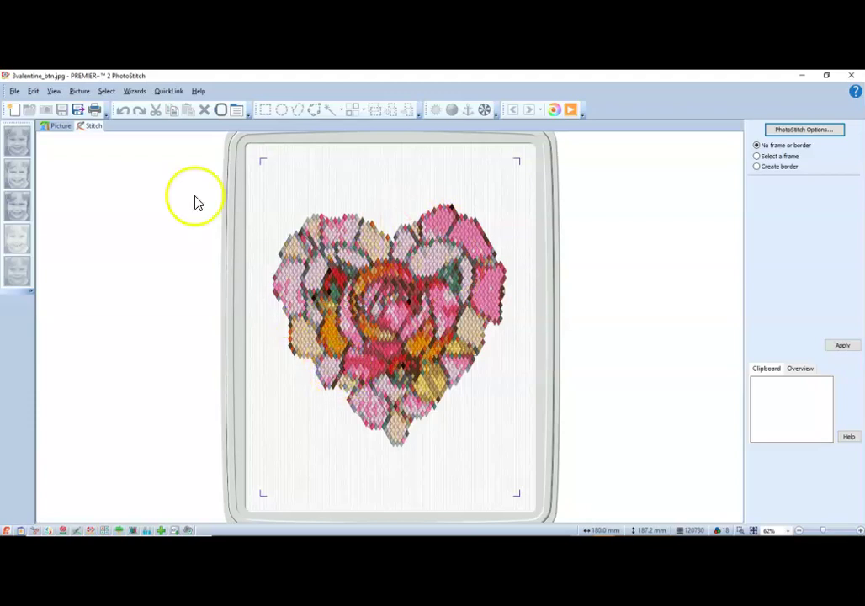
Start a new Color Tile PhotoStitch embroidery and load the picture 3valentine_btn.jpg.
left_click(15, 91)
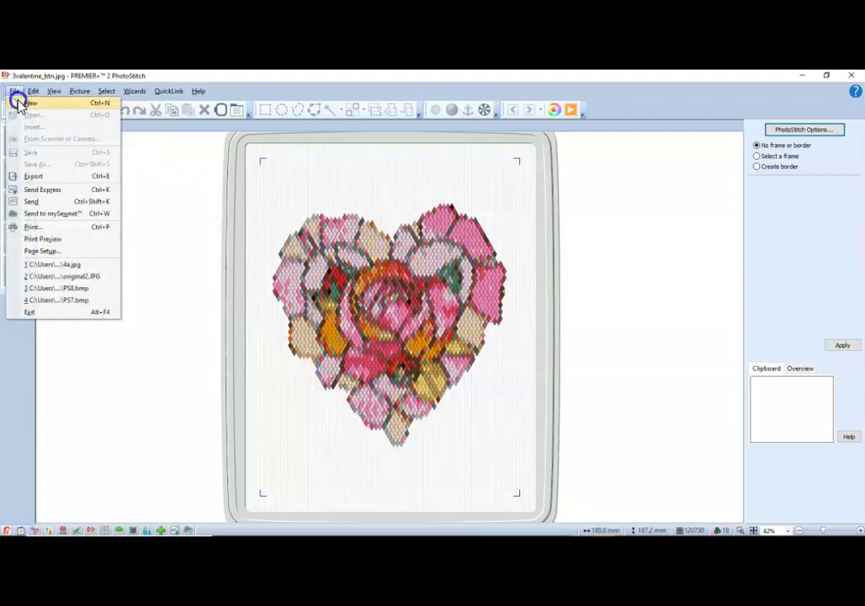
left_click(20, 101)
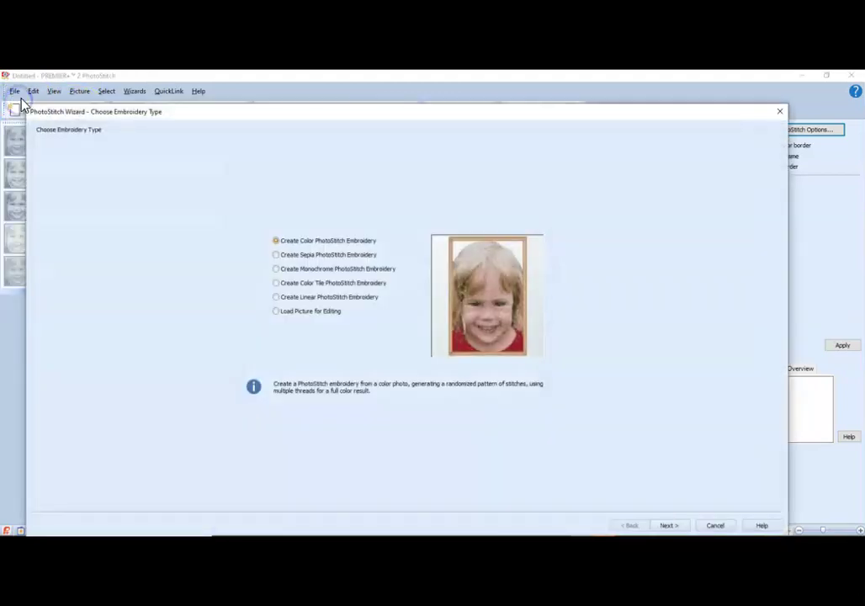
left_click(277, 283)
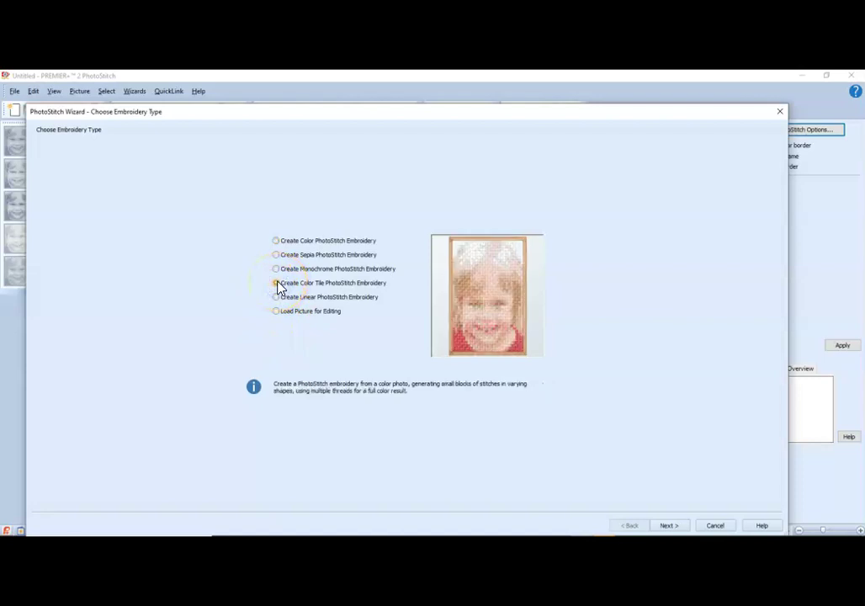
left_click(669, 527)
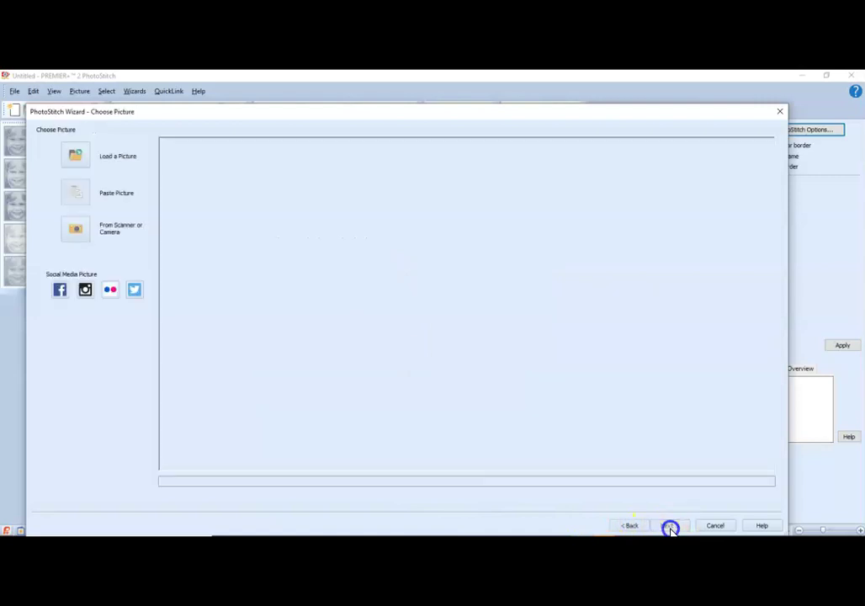
left_click(75, 156)
double_click(240, 172)
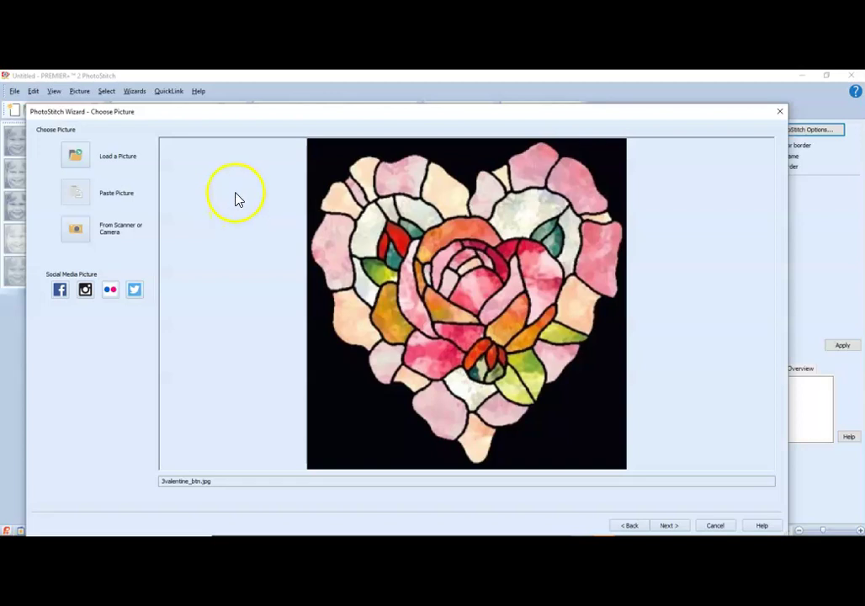
Keep the picture's rotation, crop, background and picture options as they are, and continue to the design size.
left_click(680, 524)
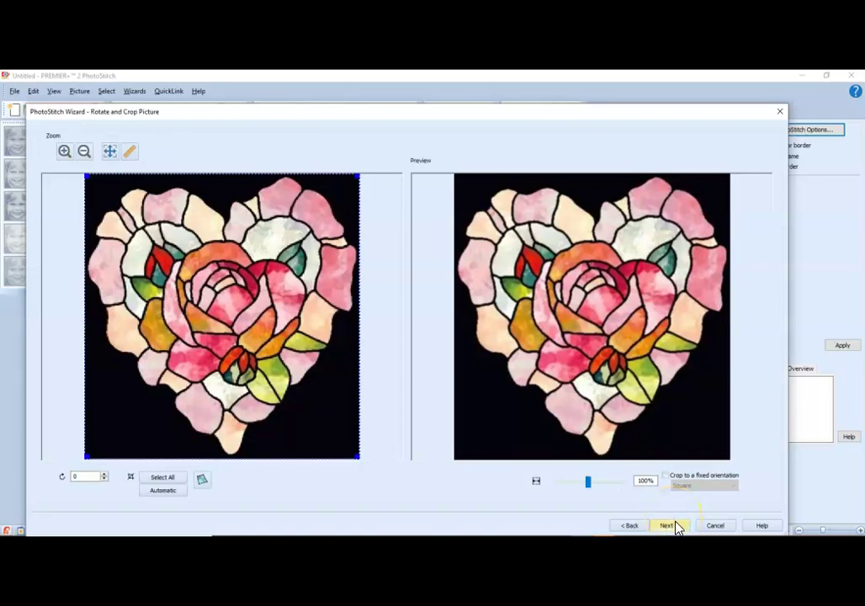
left_click(677, 526)
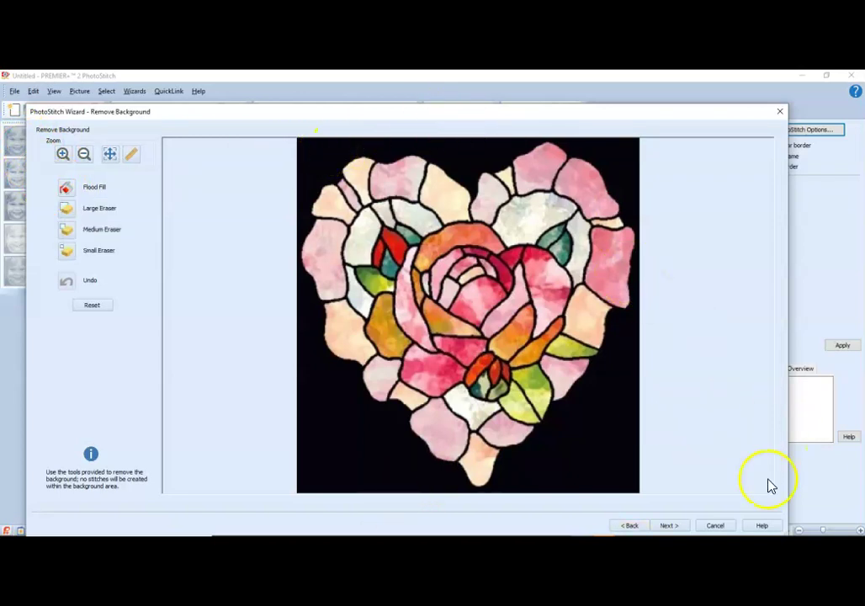
left_click(673, 527)
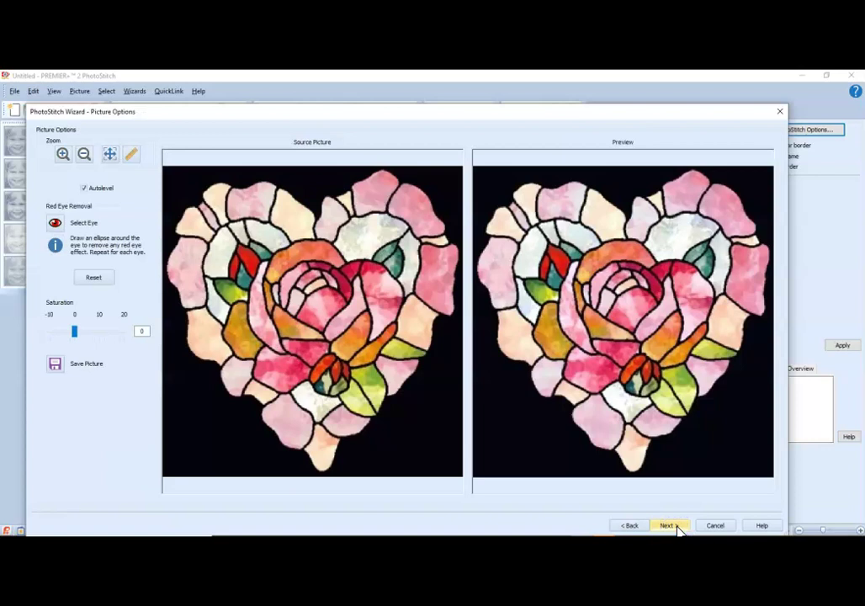
left_click(676, 527)
left_click(676, 527)
Set the design width to 185 mm and accept the large design size.
type("97")
double_click(104, 201)
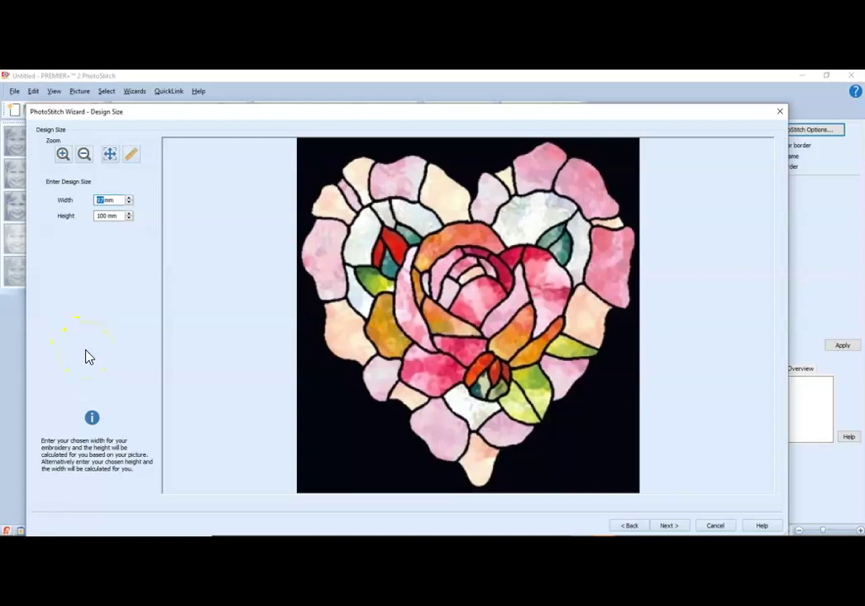
type("185")
left_click(106, 217)
double_click(105, 199)
left_click_drag(105, 198, 87, 199)
type("18")
key("Tab")
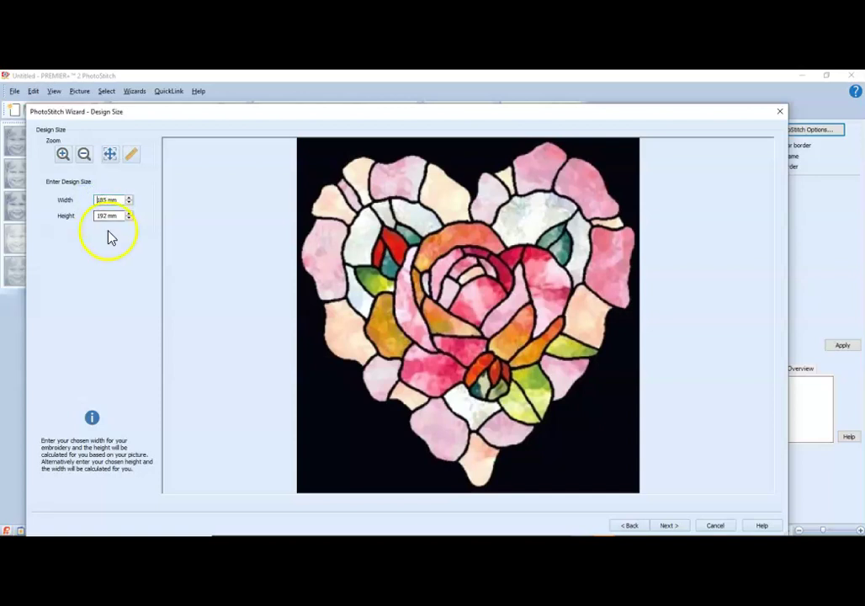
left_click(678, 526)
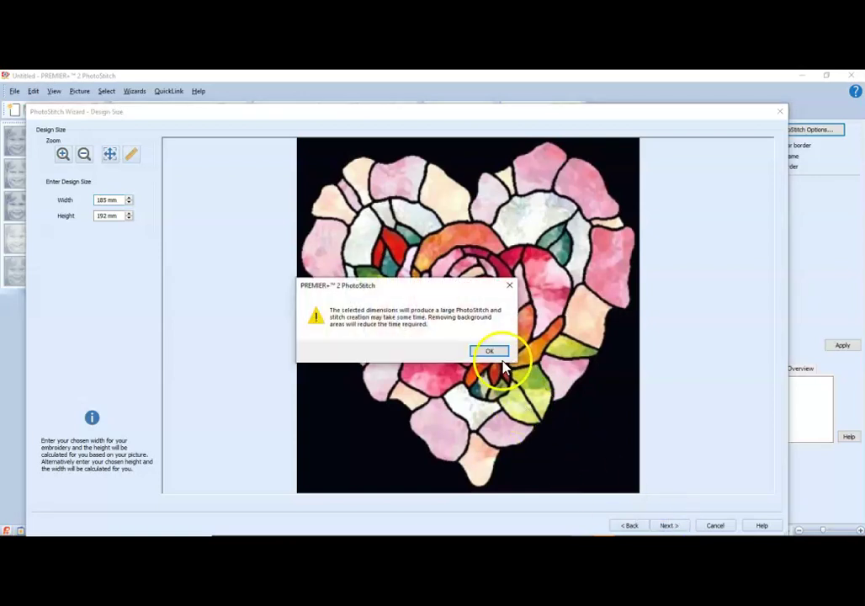
left_click(494, 352)
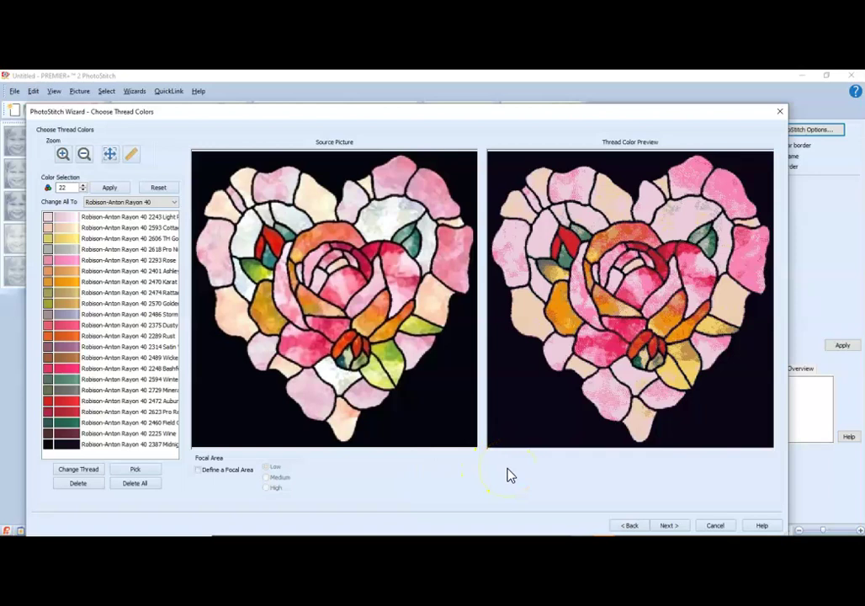
Reduce the thread colors to 20, apply the selection and continue to the color tile options.
left_click(82, 190)
left_click(82, 190)
left_click(110, 187)
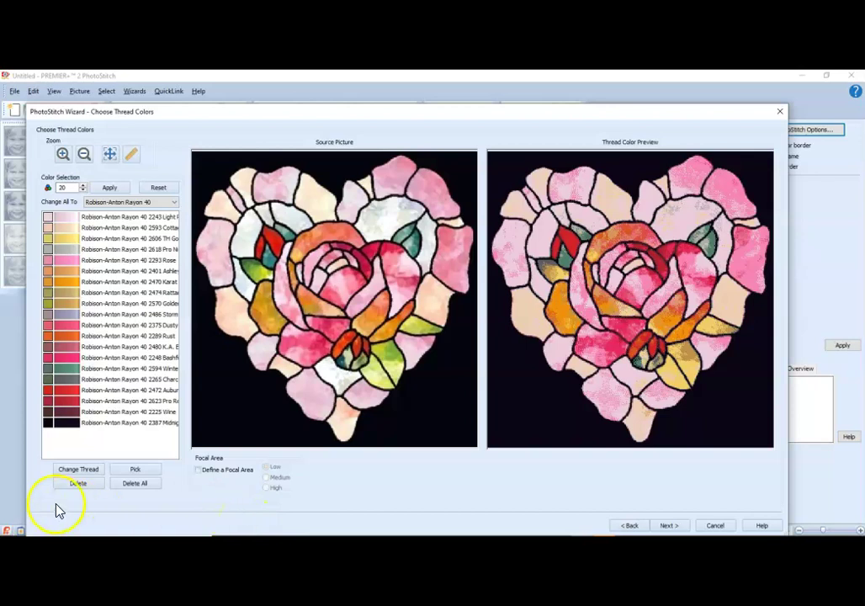
left_click(675, 527)
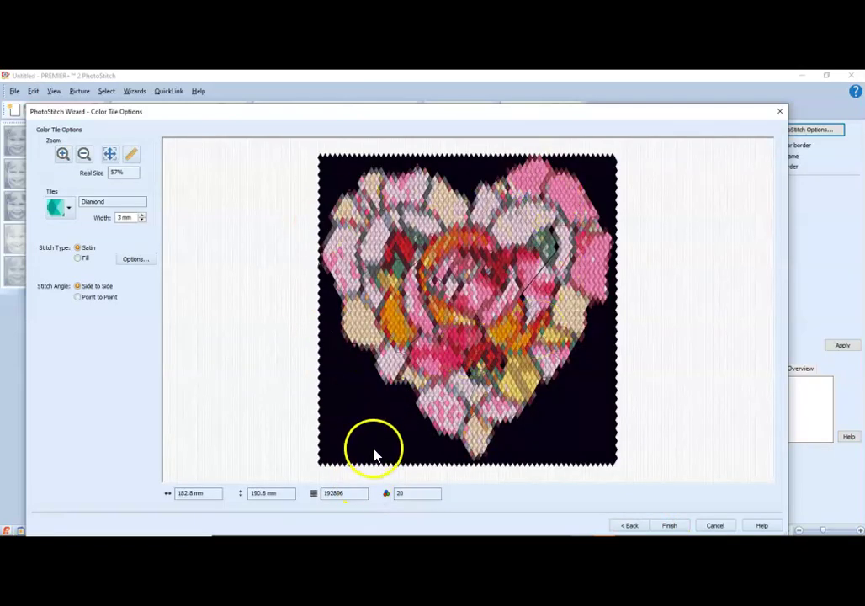
Compare the Square and Hexagon tile shapes in the preview and choose Square.
left_click(69, 208)
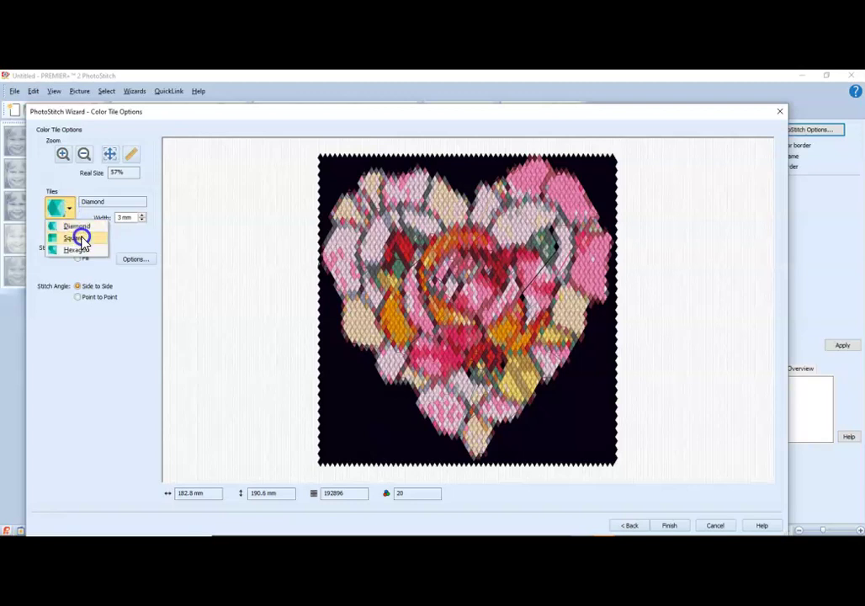
left_click(81, 240)
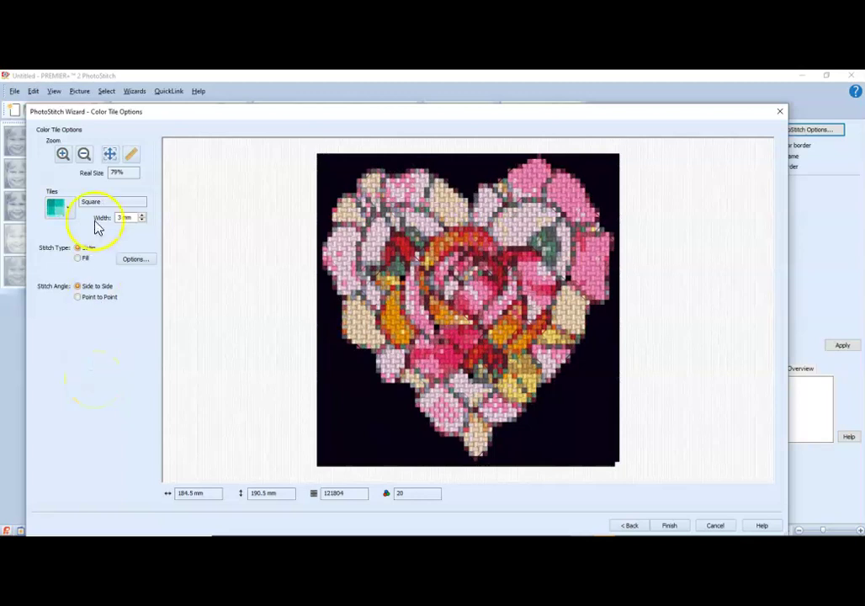
left_click(68, 212)
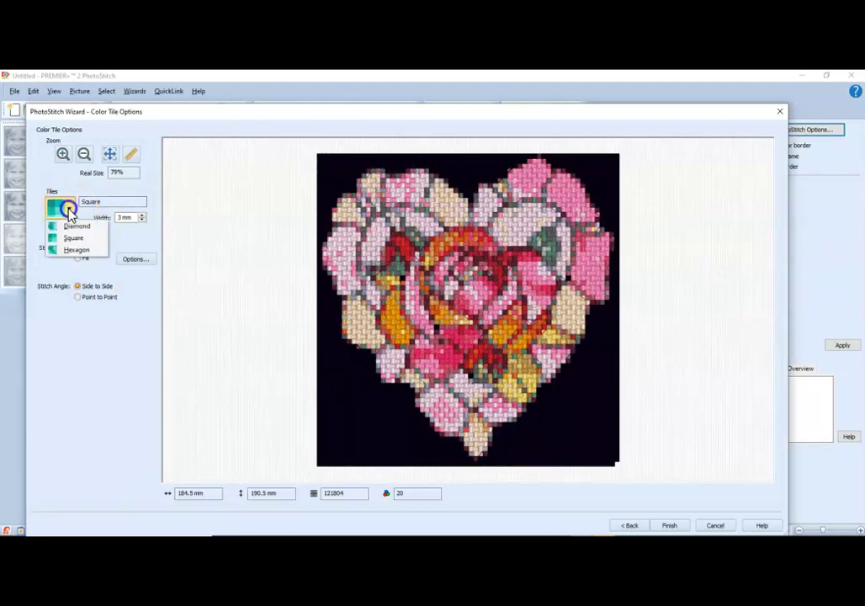
left_click(75, 251)
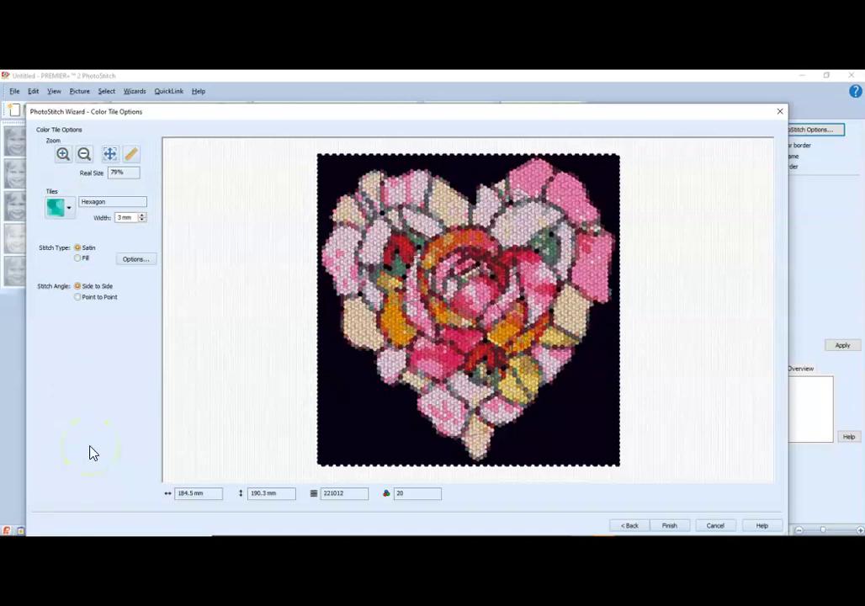
left_click(71, 209)
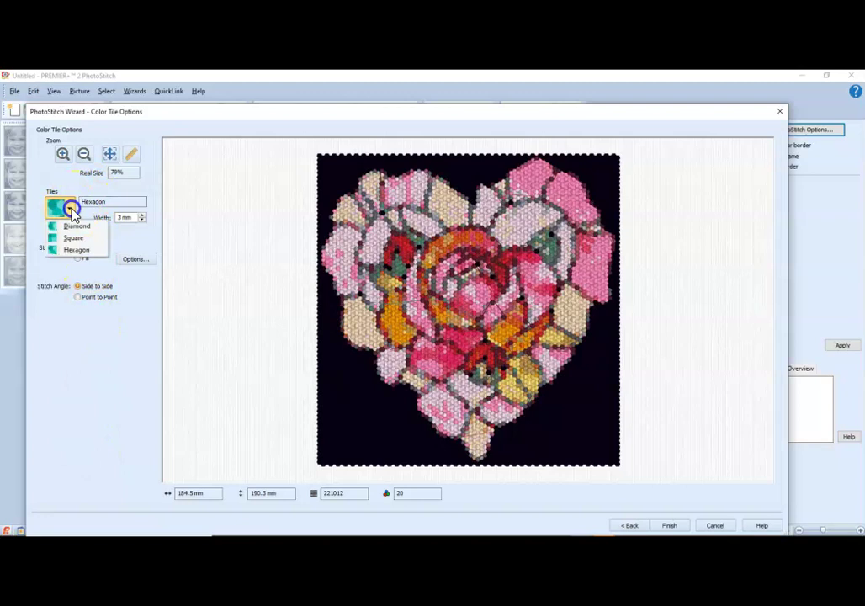
left_click(73, 237)
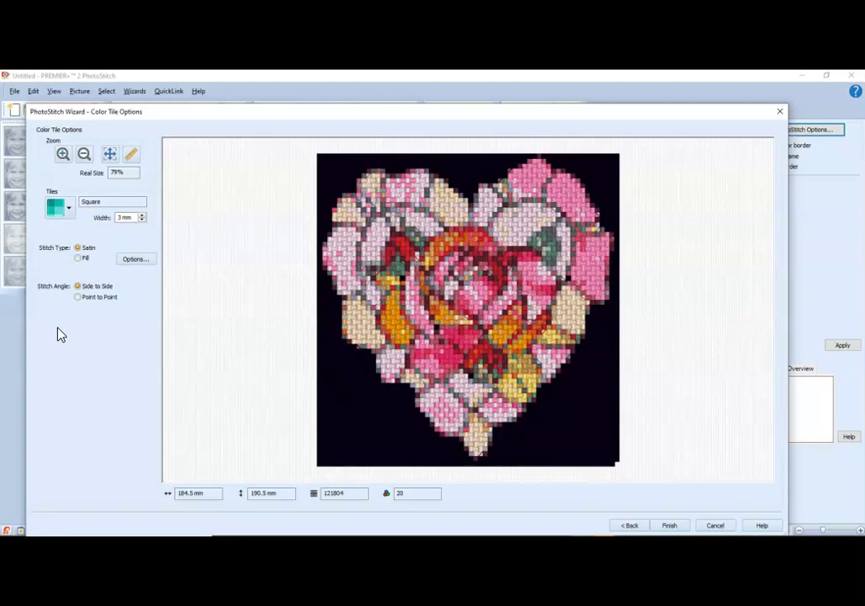
Try the square satin tiles at widths of 5 mm and 4 mm, then return the width to 3 mm.
double_click(122, 218)
left_click(89, 246)
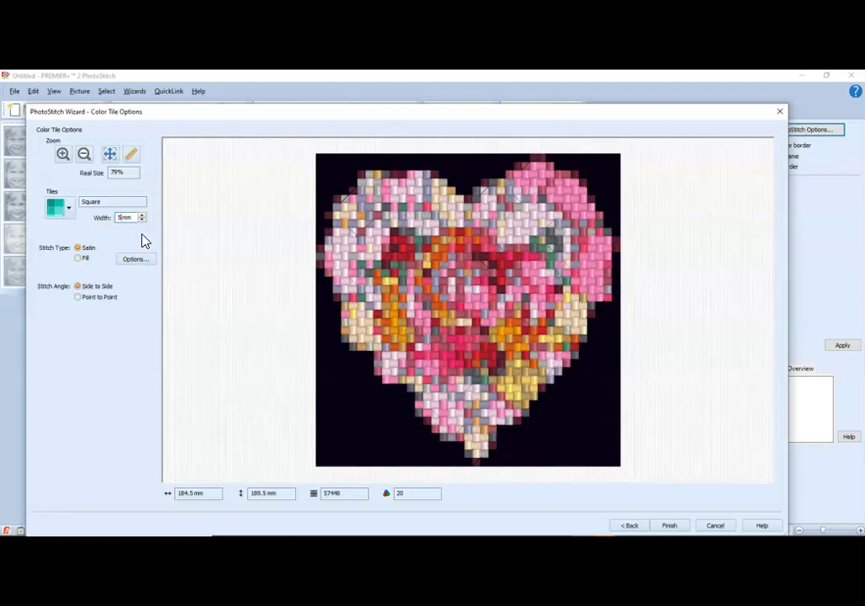
left_click(148, 246)
left_click(141, 220)
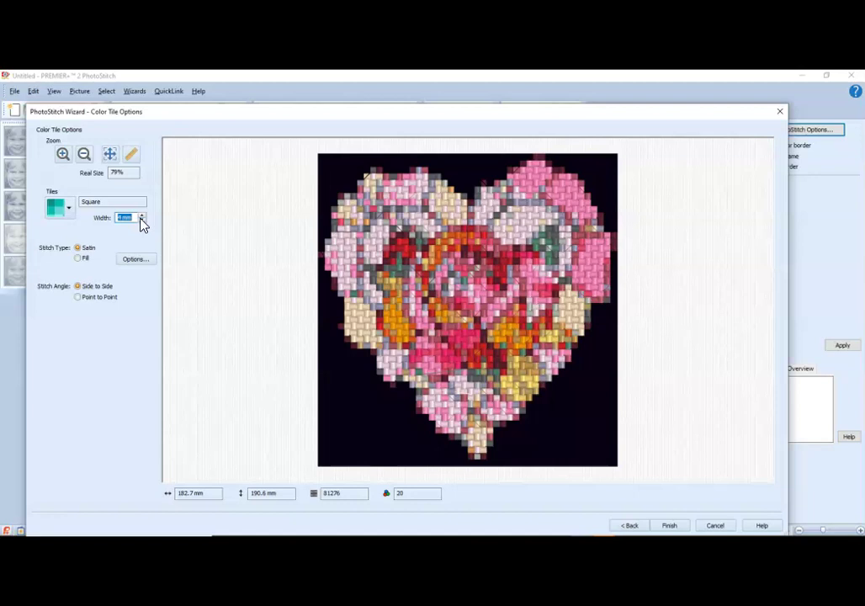
left_click(141, 216)
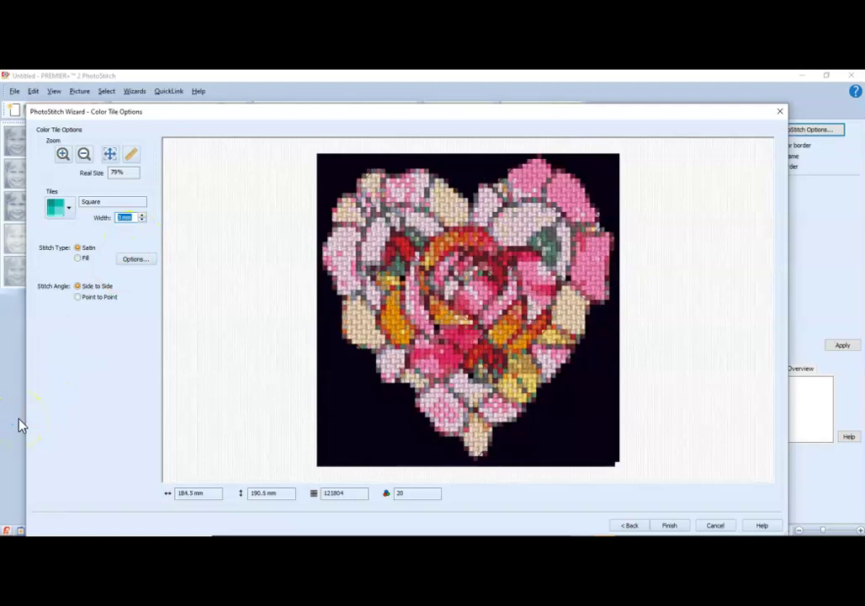
Change the tile stitch type to Fill and set the tile width to 5 mm.
left_click(81, 251)
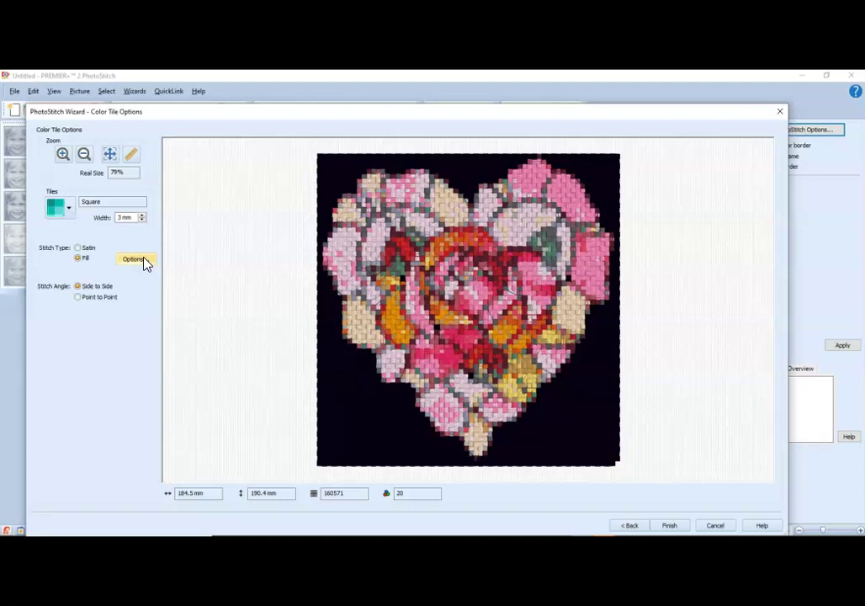
left_click(123, 218)
left_click_drag(123, 218, 97, 222)
key("Return")
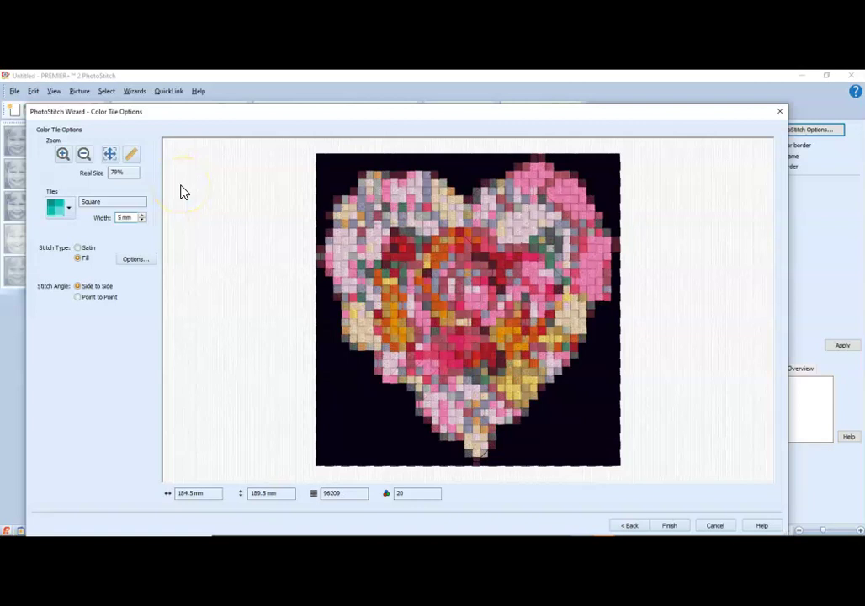
Try to set the tile width to 8 mm.
left_click(123, 217)
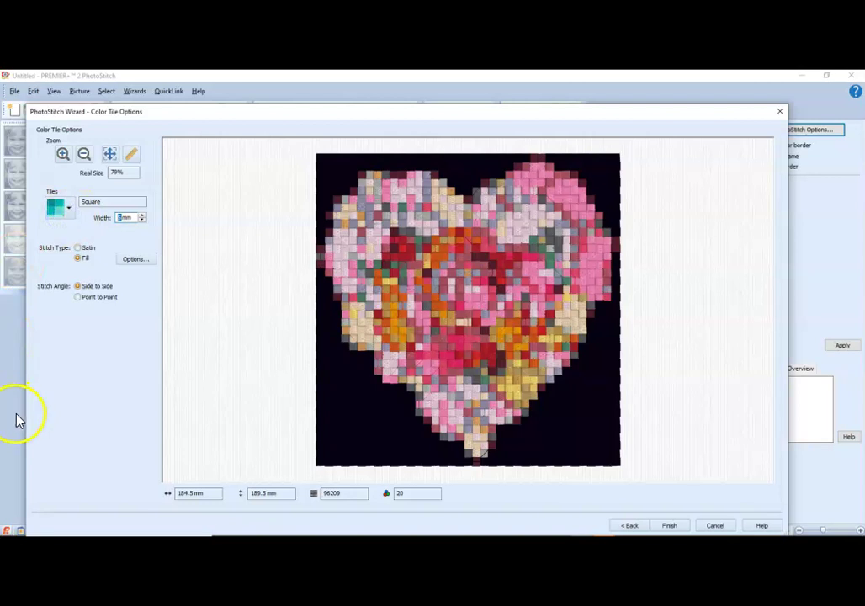
key("Tab")
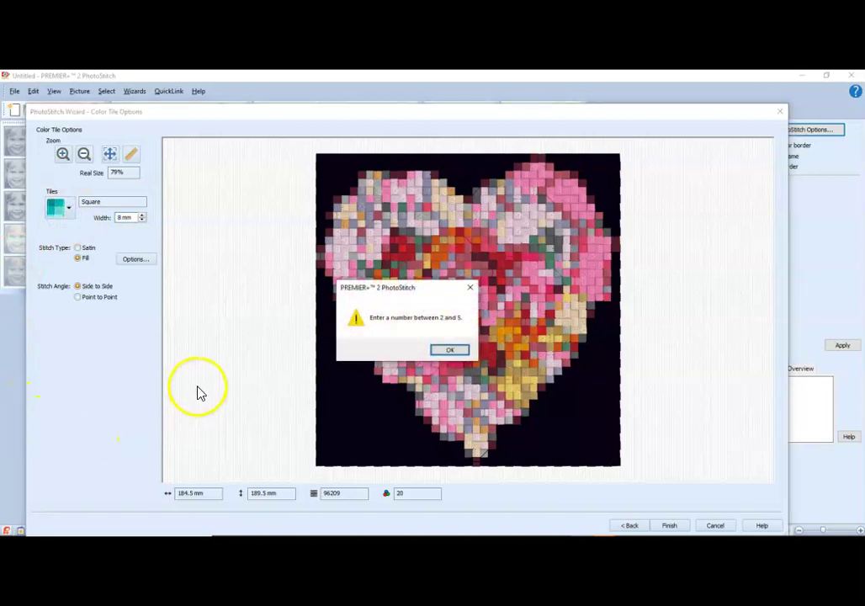
left_click(450, 349)
Increase the density value in the fill stitch options of the tiles.
left_click(142, 262)
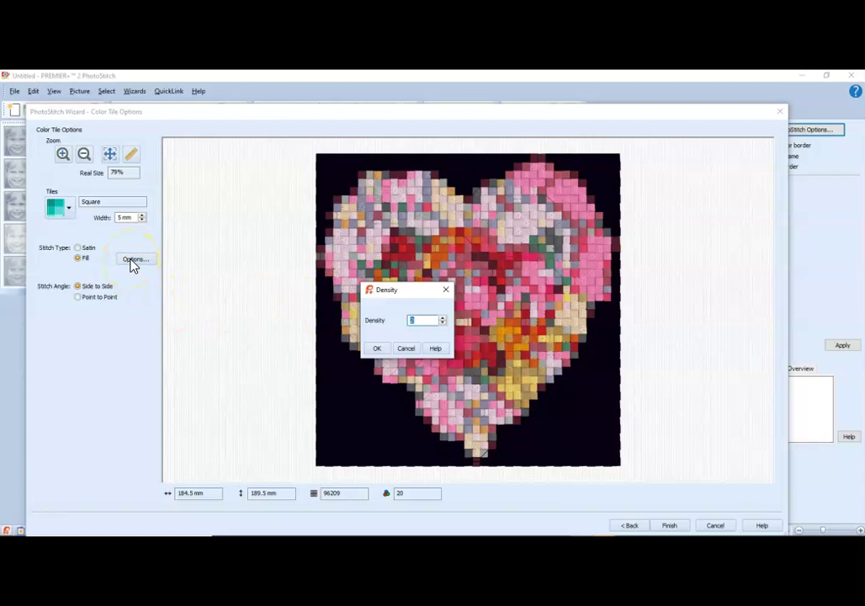
left_click(443, 318)
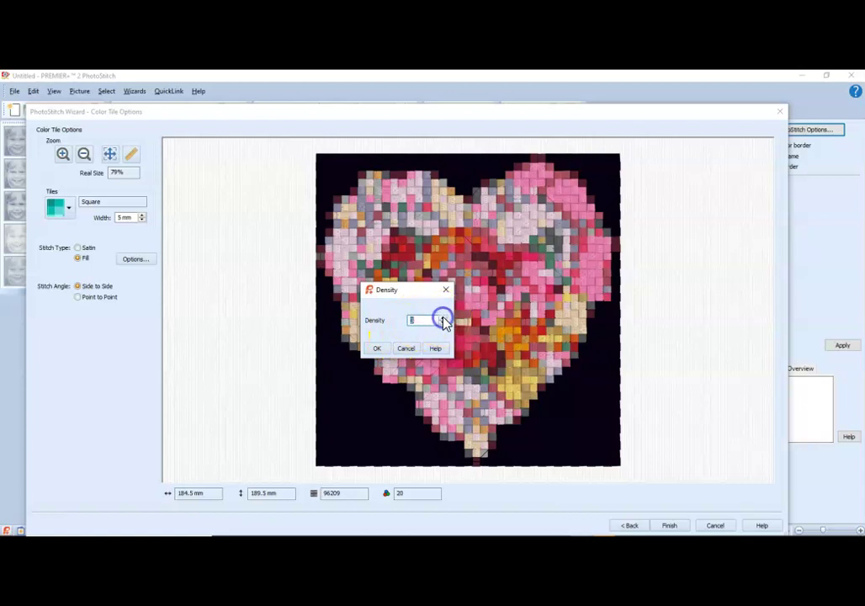
left_click(376, 348)
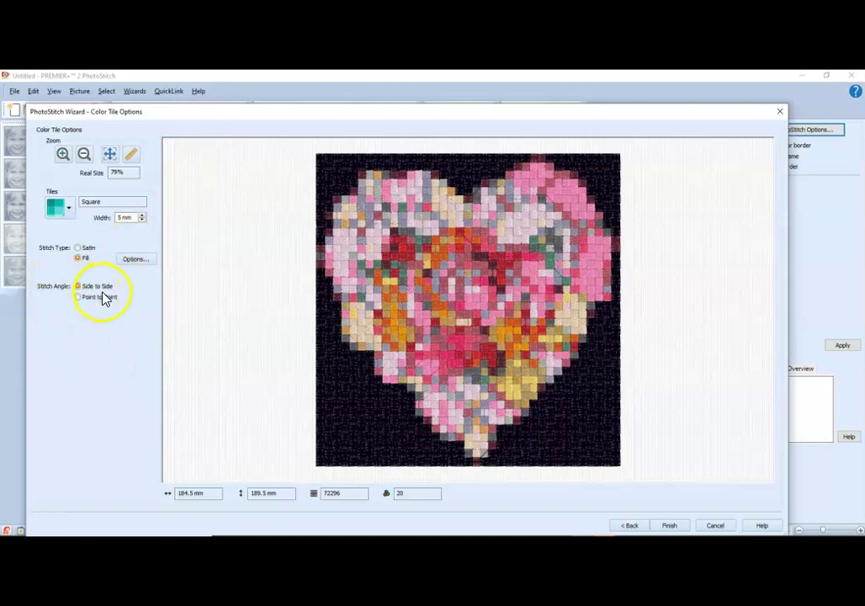
Compare the Side to Side and Point to Point stitch angles, choose Point to Point and generate the embroidery.
left_click(78, 297)
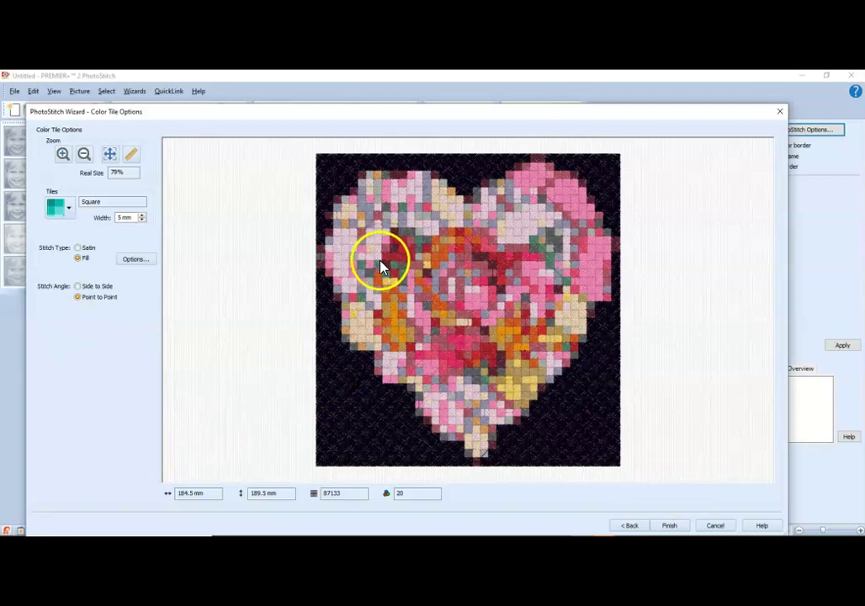
left_click(76, 287)
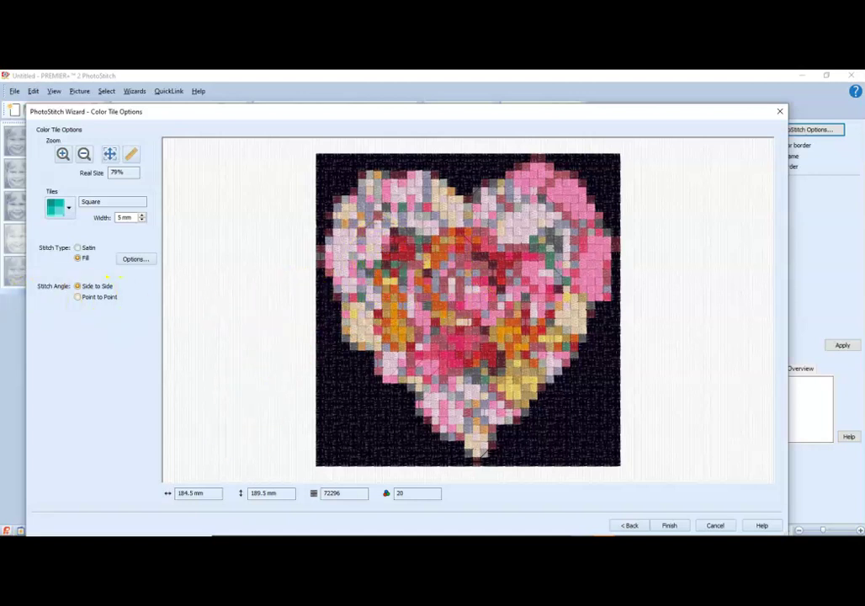
left_click(78, 296)
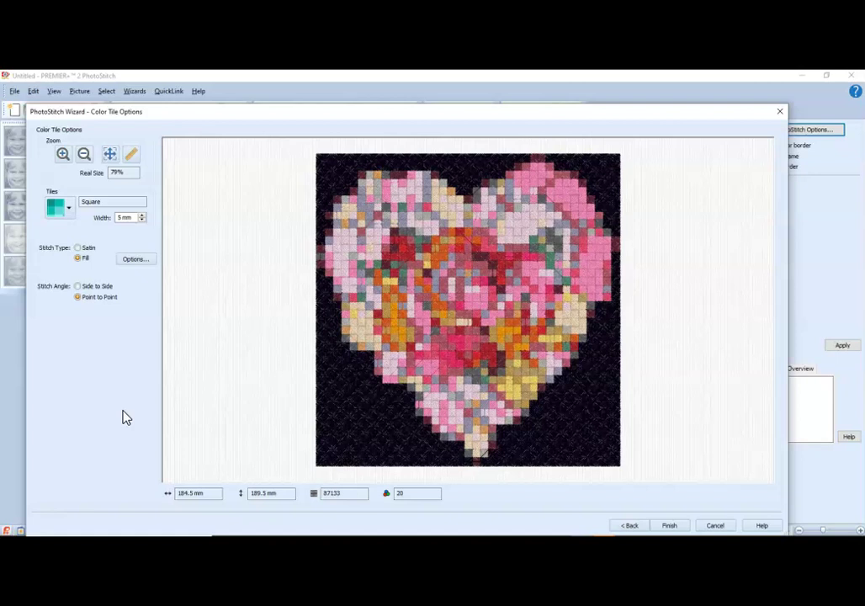
left_click(674, 527)
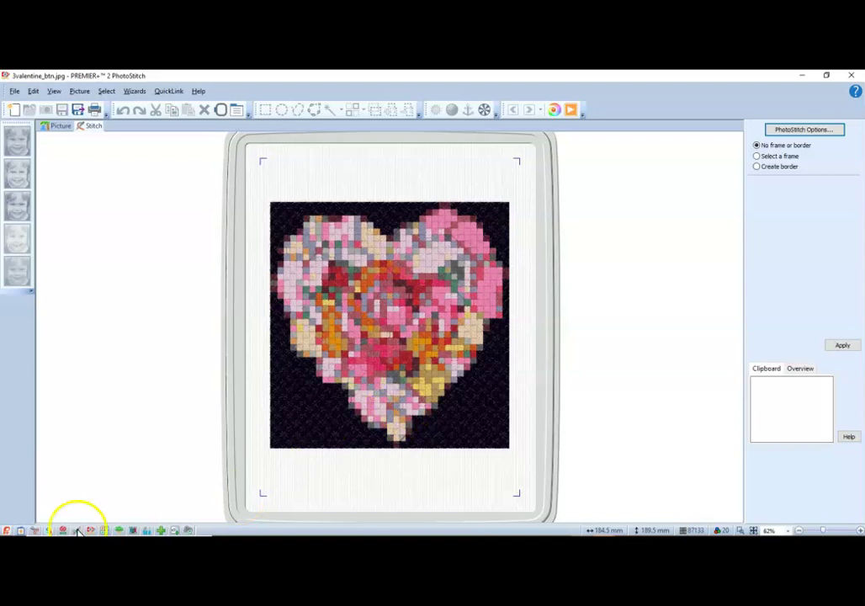
left_click(20, 518)
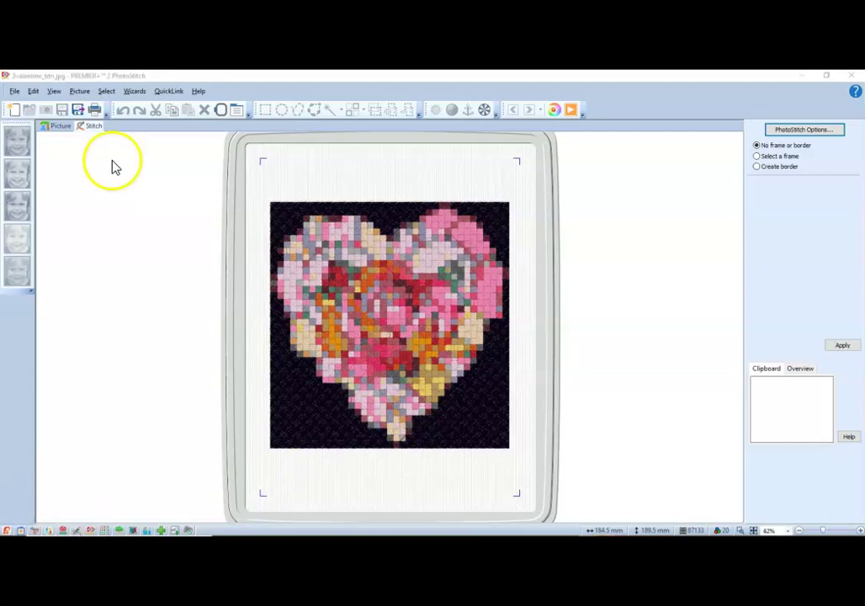
Start a new Color Tile PhotoStitch embroidery and load the portrait picture of the blonde woman.
left_click(14, 91)
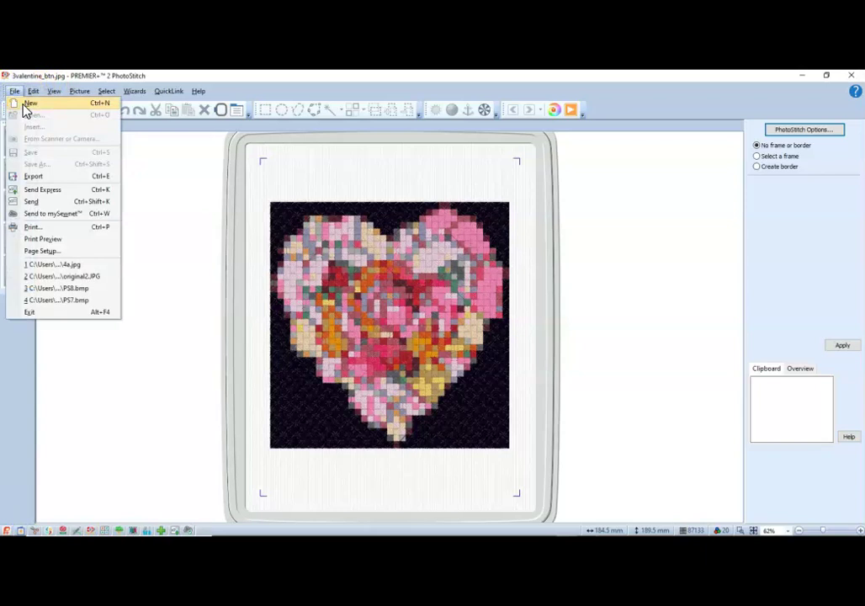
left_click(26, 104)
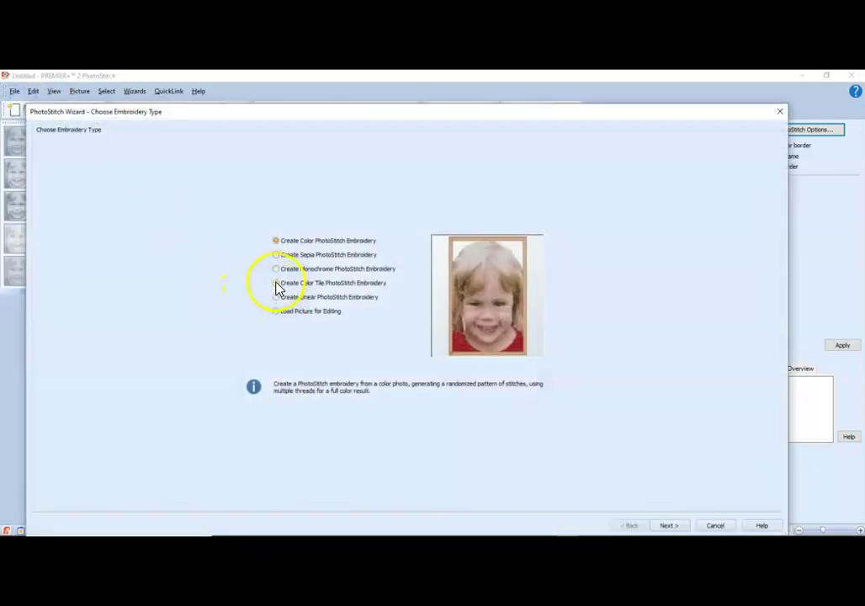
left_click(277, 284)
left_click(675, 525)
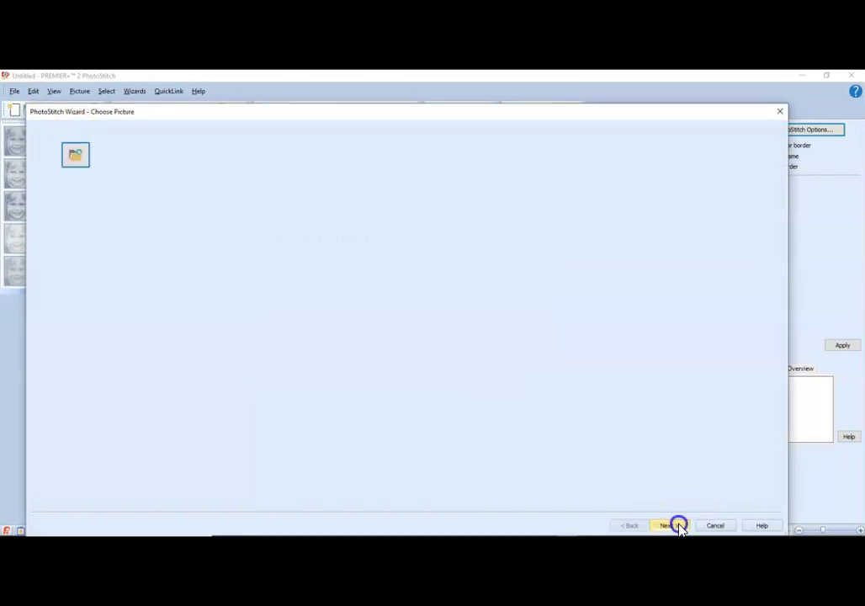
left_click(76, 154)
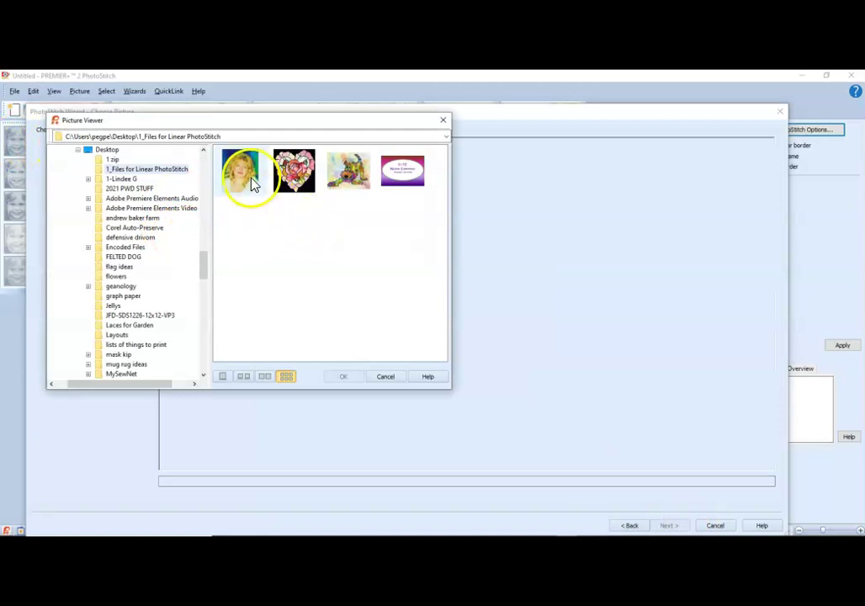
double_click(240, 166)
left_click(504, 286)
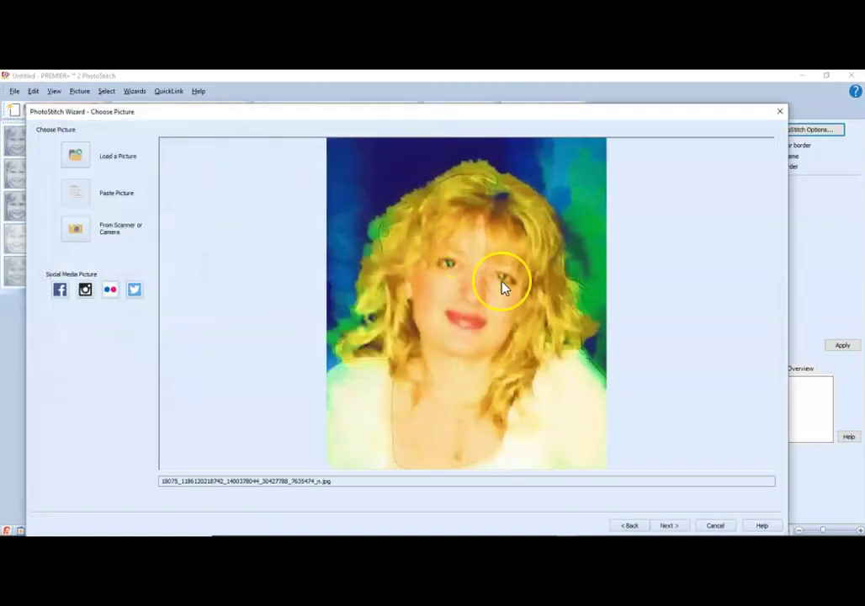
Keep the portrait's default crop, background and picture options, try a 190 mm design width, and set the design height to 190 mm instead.
left_click(671, 526)
left_click(669, 525)
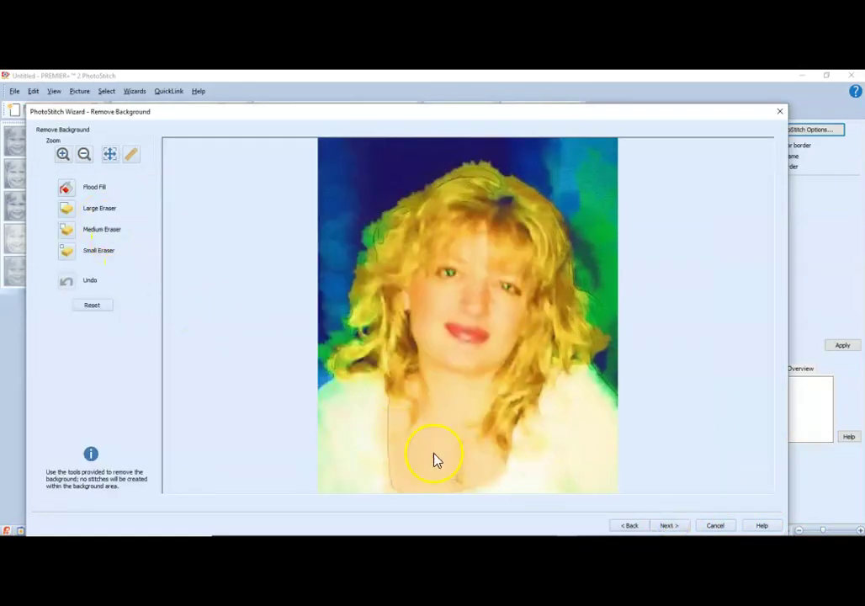
left_click(675, 525)
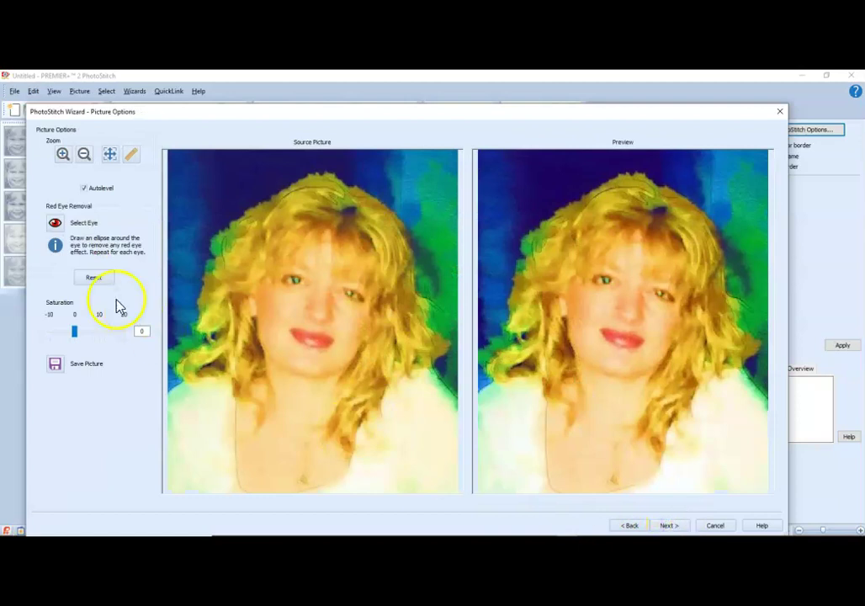
left_click(669, 526)
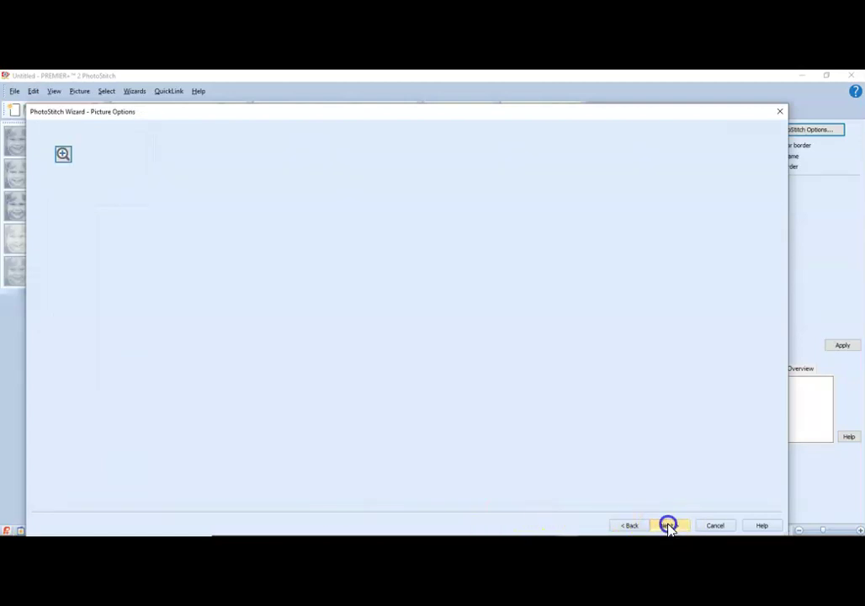
left_click(119, 200)
double_click(120, 198)
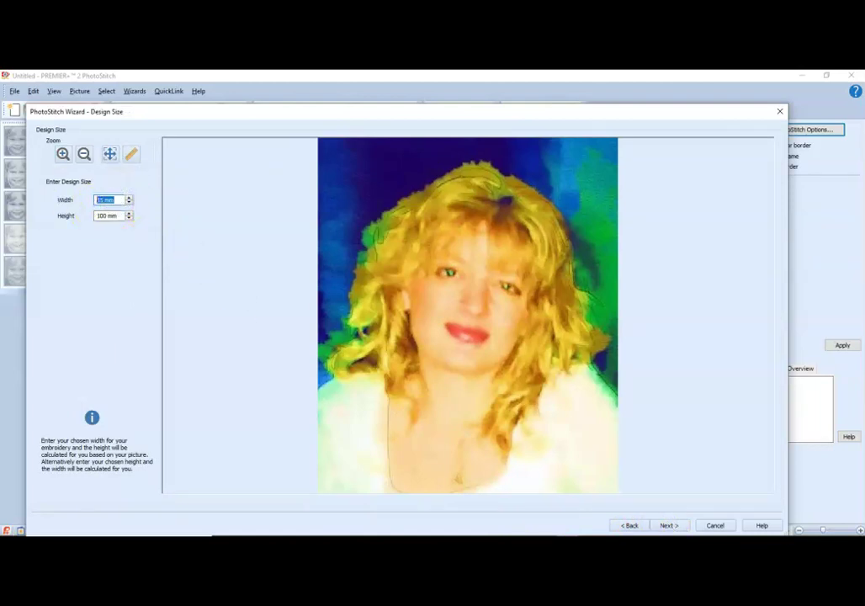
type("163")
left_click(125, 199)
left_click(108, 218)
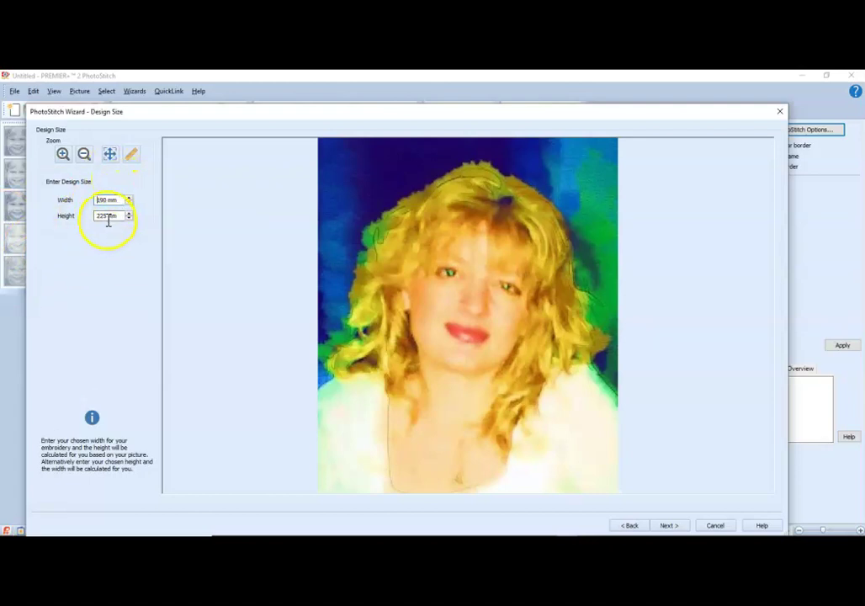
left_click_drag(117, 216, 26, 215)
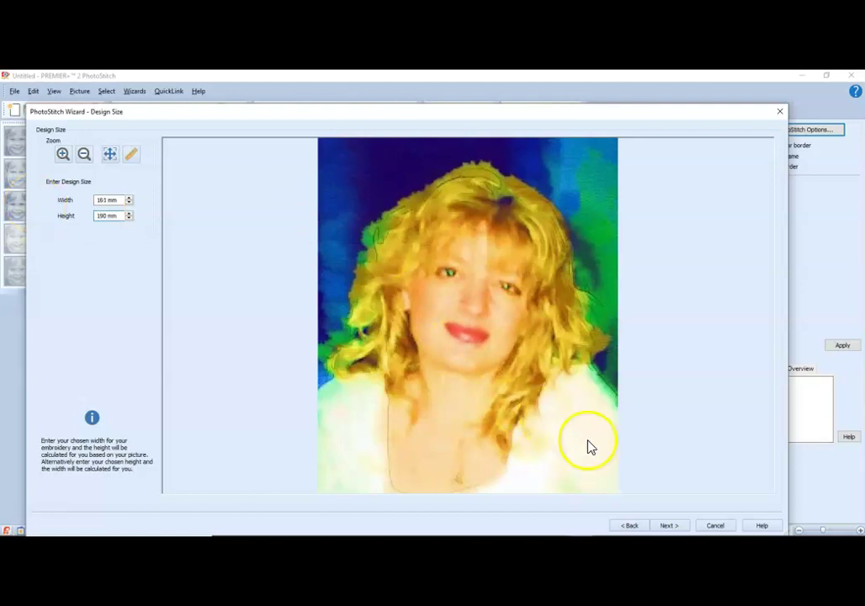
left_click(676, 527)
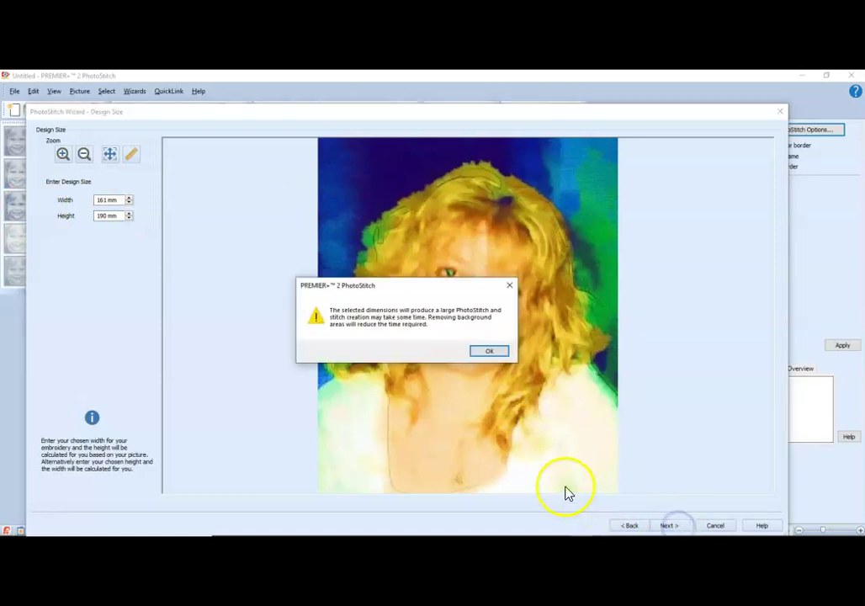
left_click(497, 351)
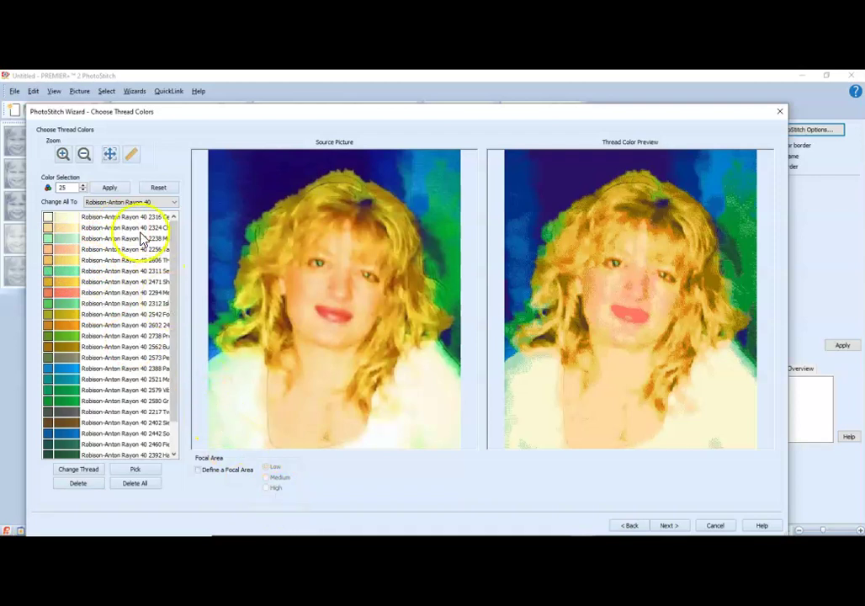
Set the number of thread colors to 20 and apply it to the portrait.
double_click(66, 188)
type("25")
double_click(66, 187)
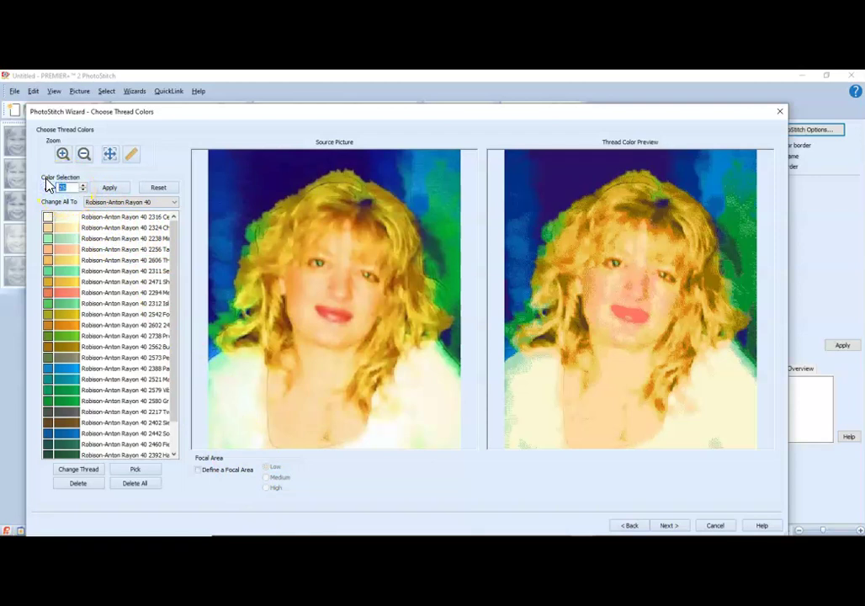
left_click(113, 187)
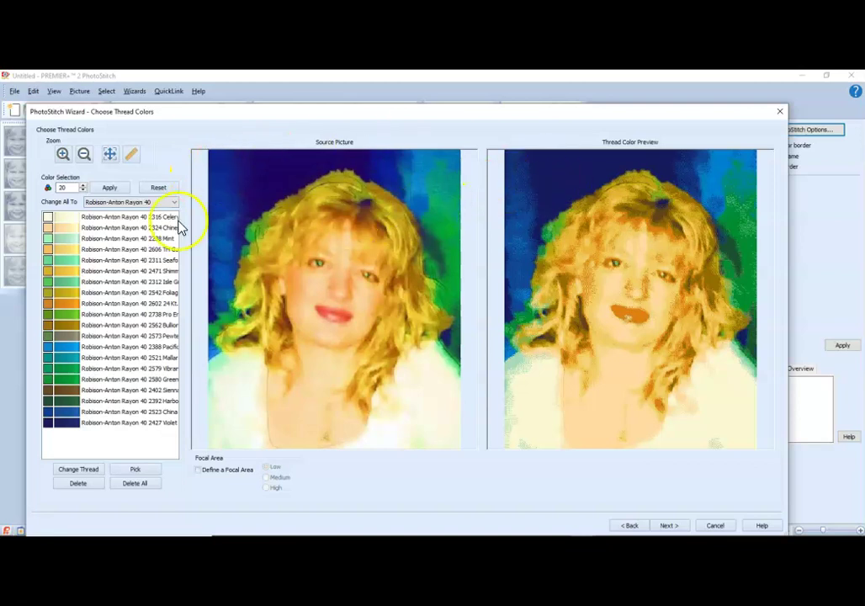
Raise the number of thread colors to 25 and apply it to the portrait.
left_click(81, 187)
left_click(82, 185)
left_click(82, 185)
left_click(82, 184)
left_click(81, 184)
left_click(81, 184)
left_click(112, 187)
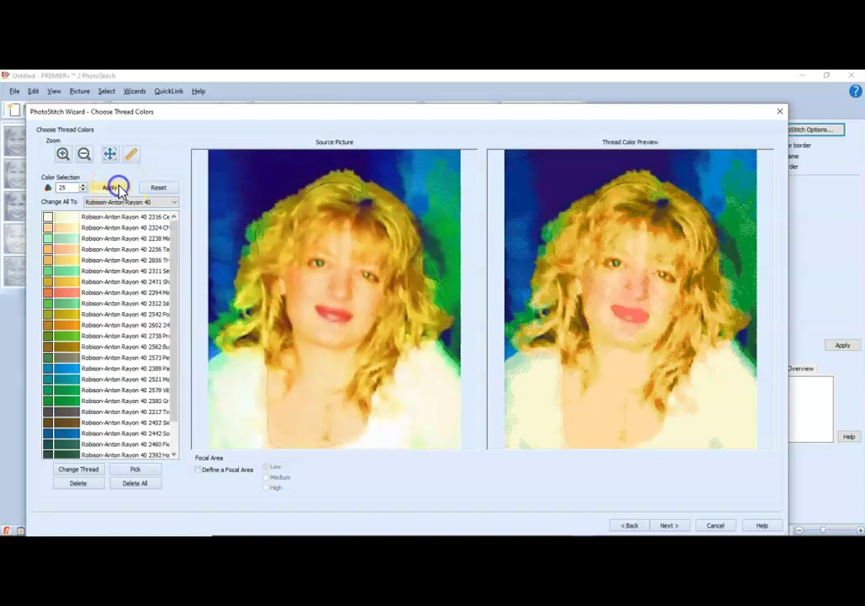
Proceed to the color tile options with the chosen threads and set the diamond tile width to 2 mm.
left_click(673, 525)
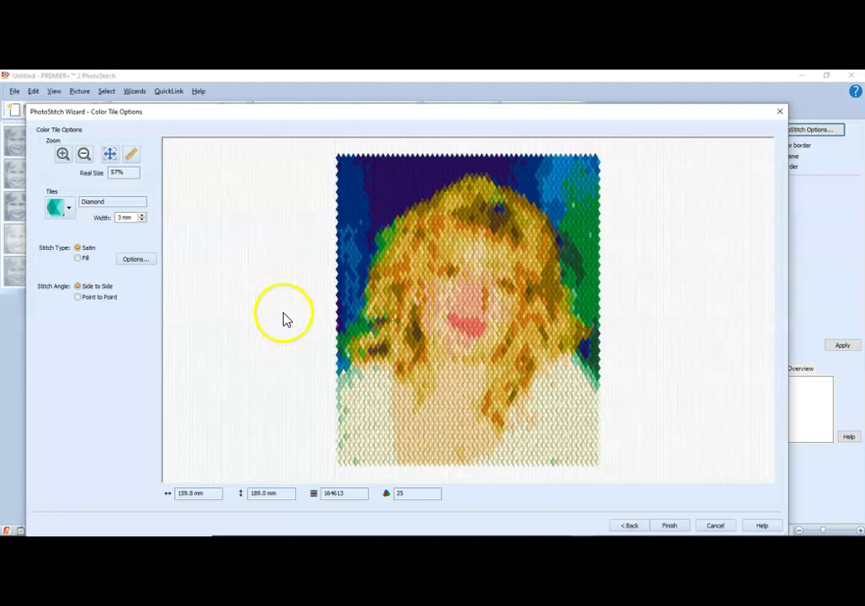
double_click(122, 218)
type("2")
left_click(91, 227)
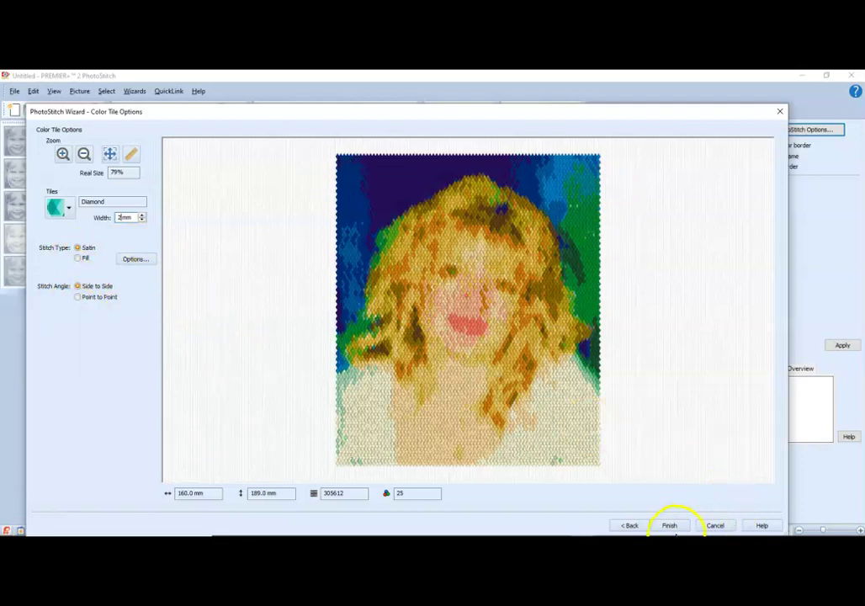
Return through the wizard to the picture choice and replace the portrait with the colorful patchwork dog picture.
left_click(634, 526)
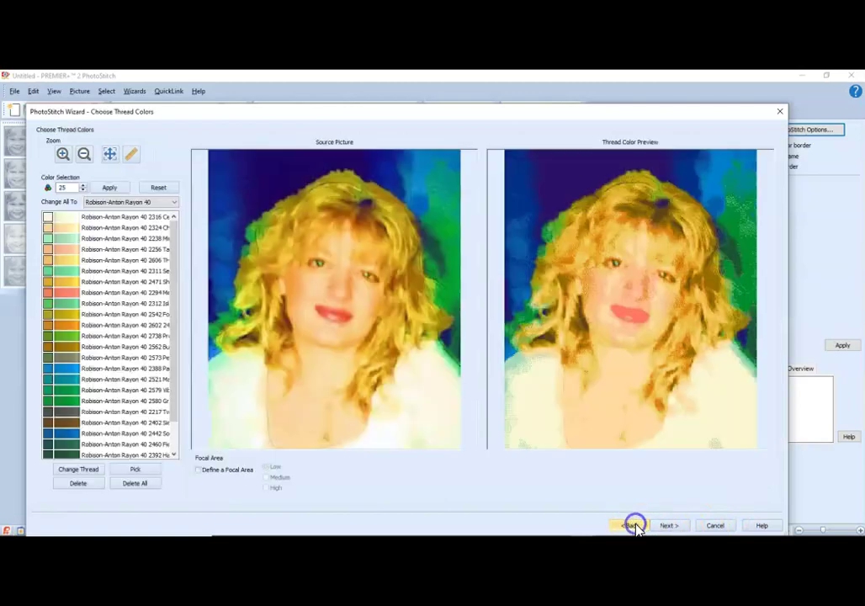
left_click(634, 525)
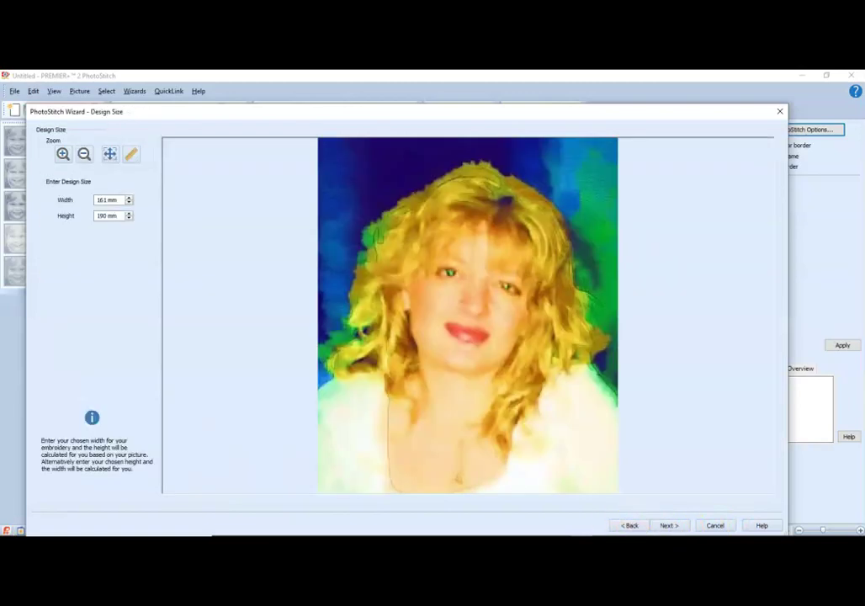
left_click(628, 525)
left_click(628, 525)
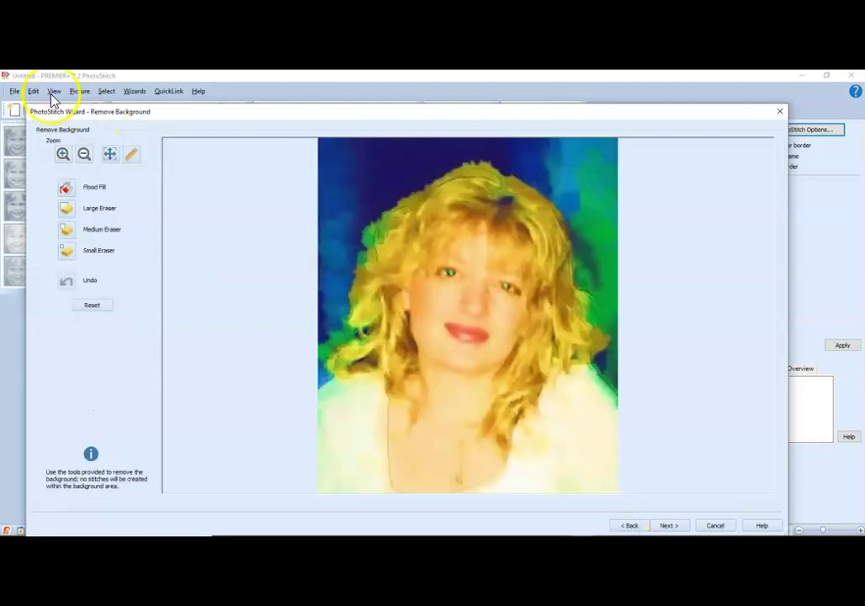
left_click(631, 525)
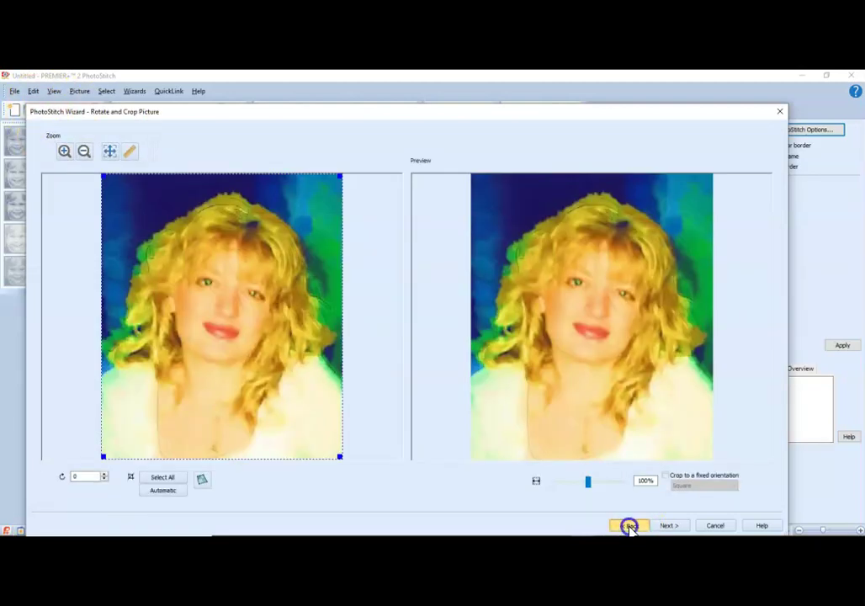
left_click(630, 526)
left_click(76, 158)
double_click(349, 171)
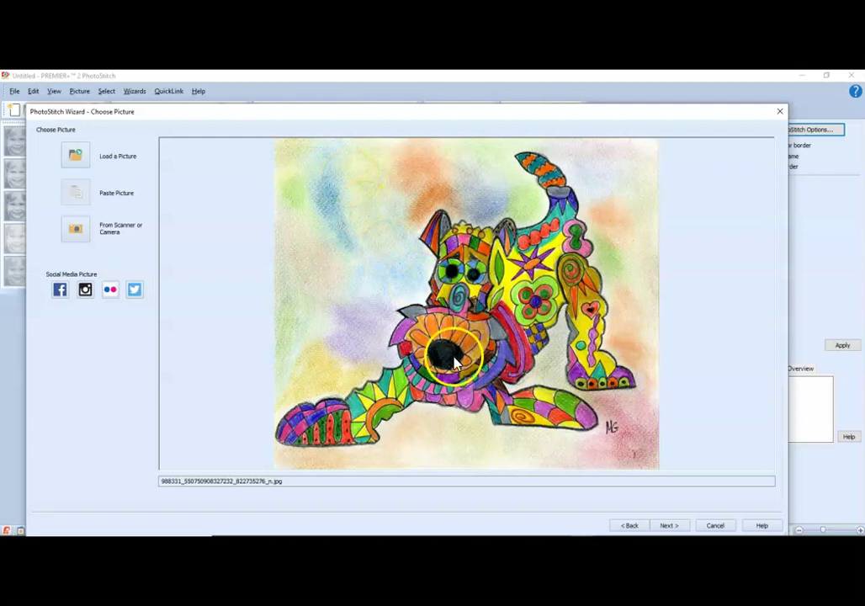
Keep the dog picture's default crop, background and picture options and set its design width to 185 mm, accepting the large size.
left_click(670, 525)
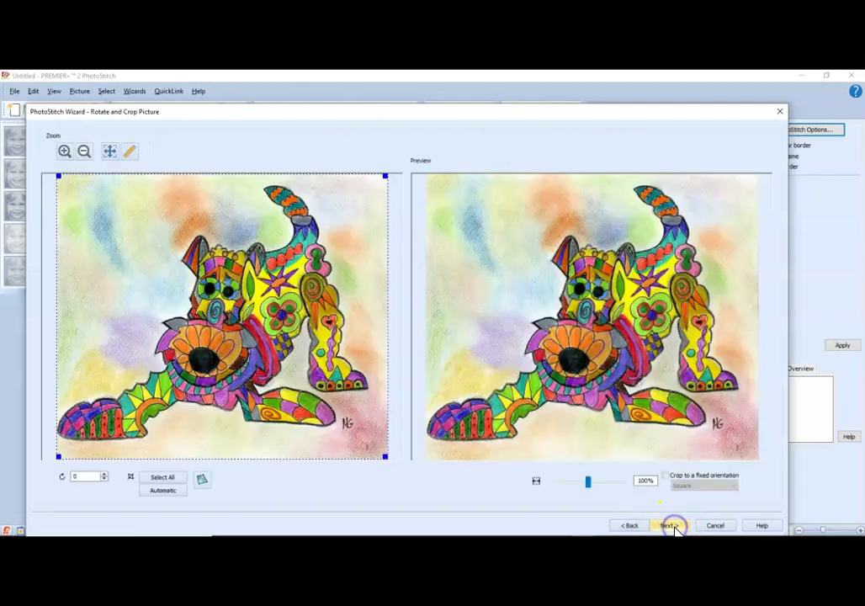
left_click(669, 526)
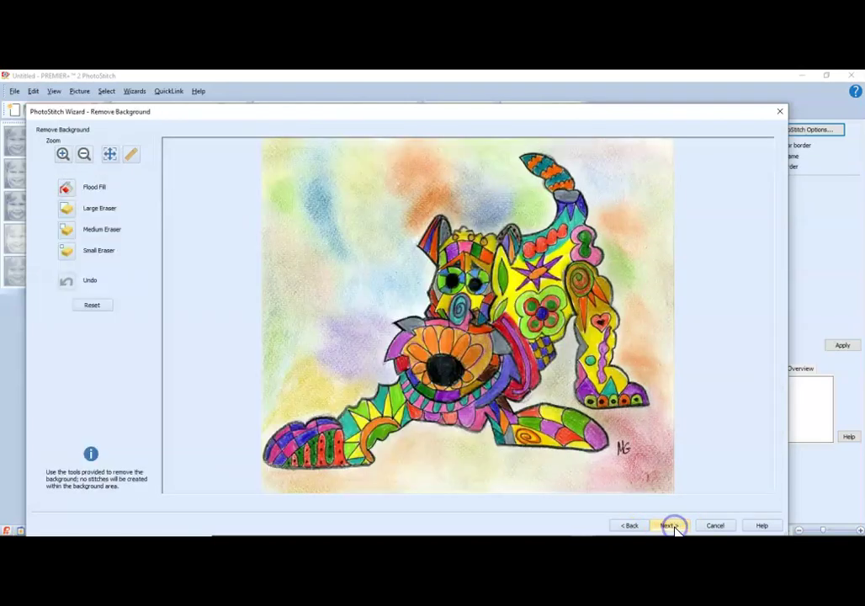
left_click(669, 525)
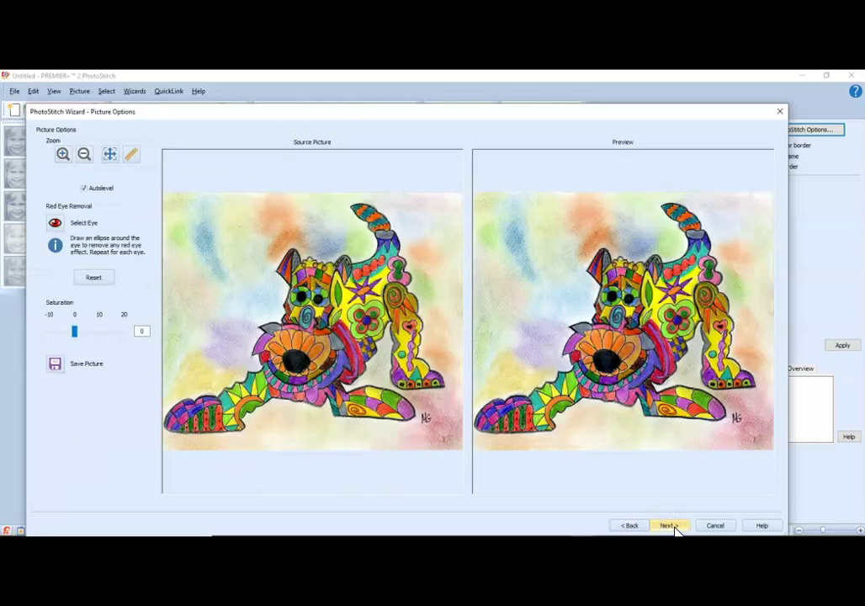
left_click(671, 526)
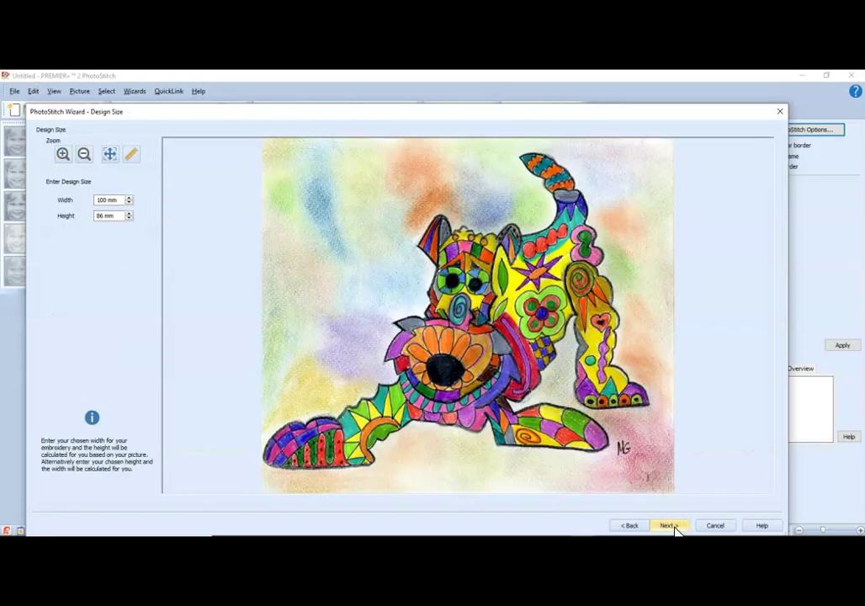
left_click(120, 200)
left_click_drag(121, 200, 92, 199)
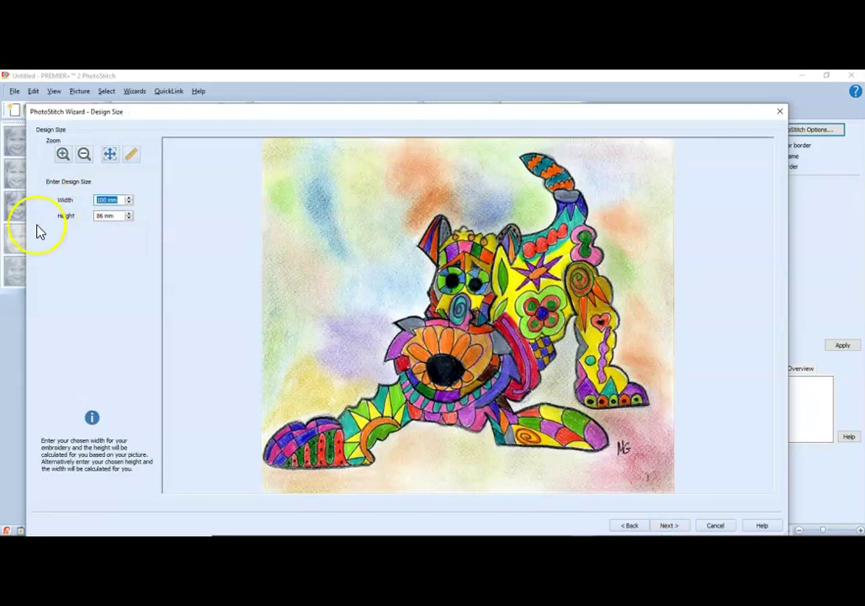
type("1")
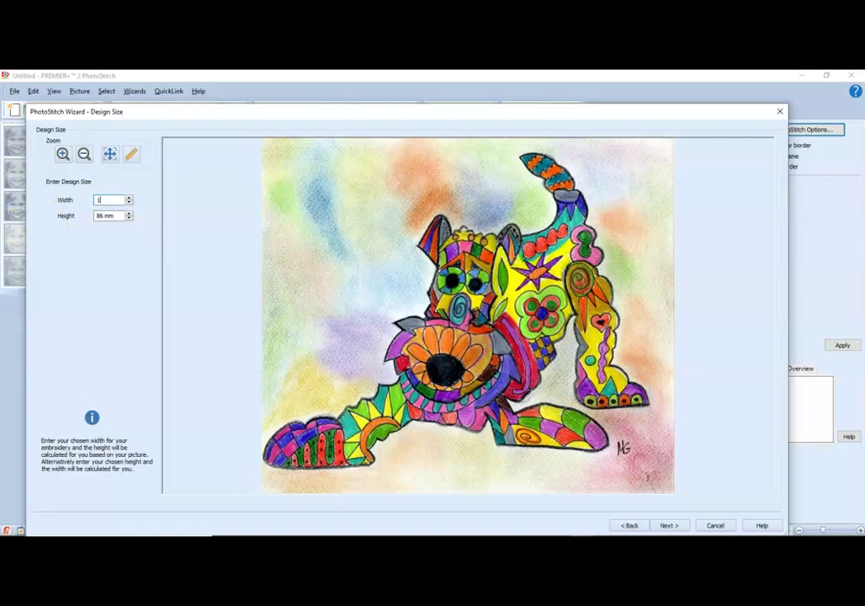
type("85")
key("Return")
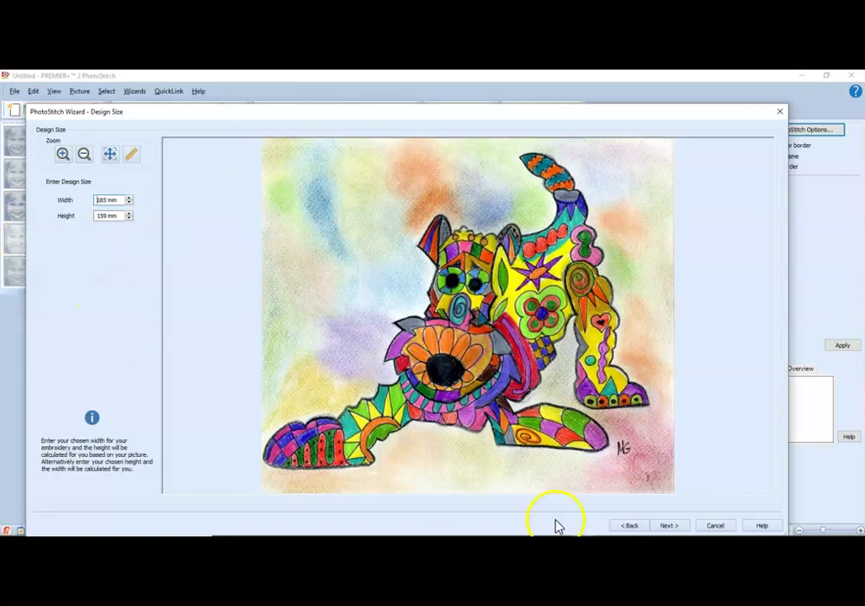
left_click(684, 527)
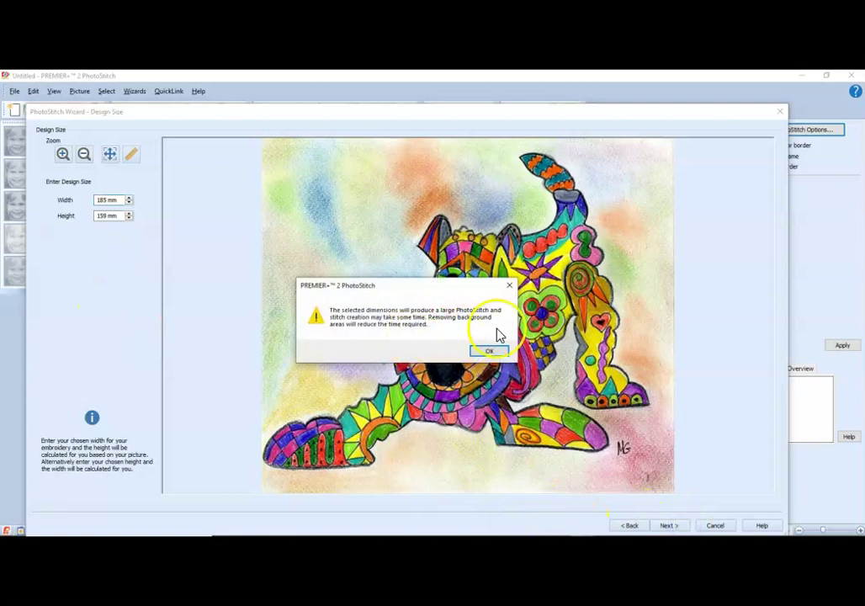
left_click(498, 351)
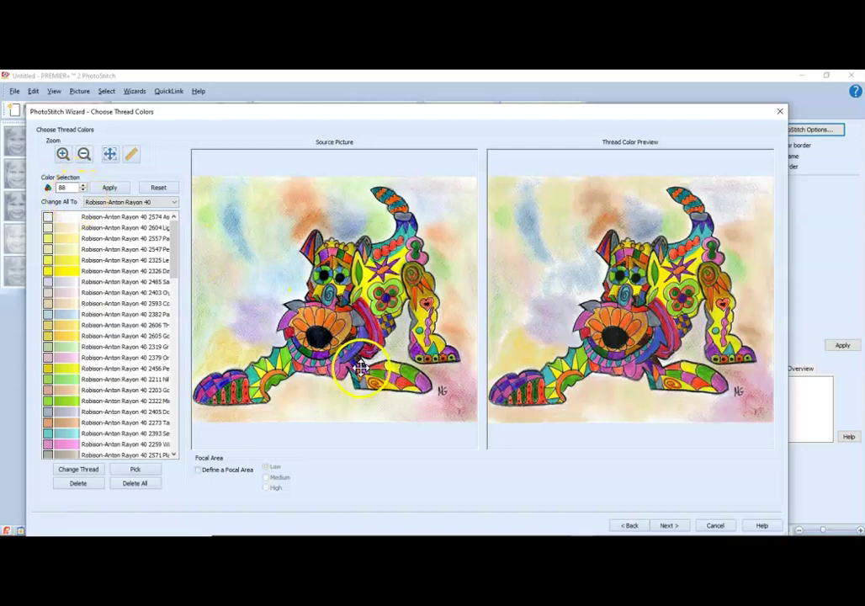
Accept the suggested thread colors for the dog picture and change the tile shape to Square.
left_click(670, 526)
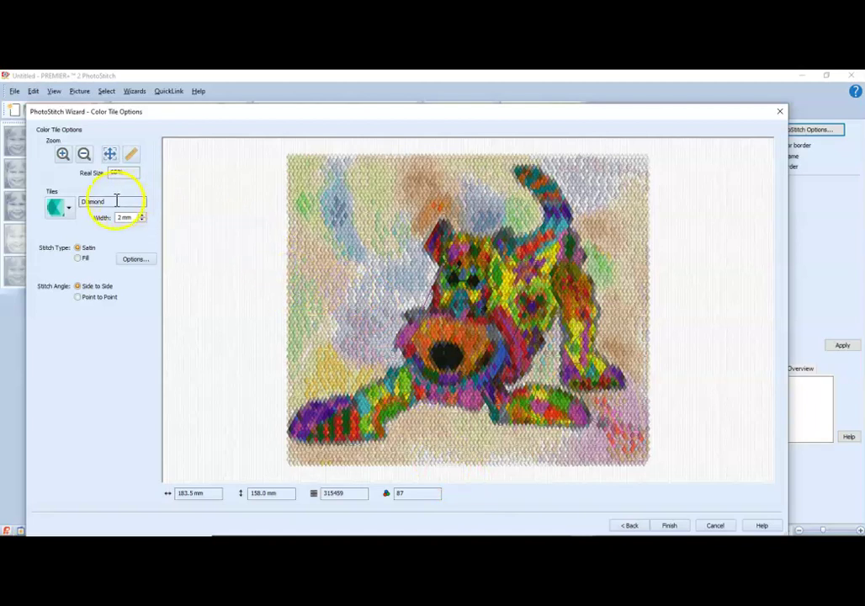
left_click(59, 207)
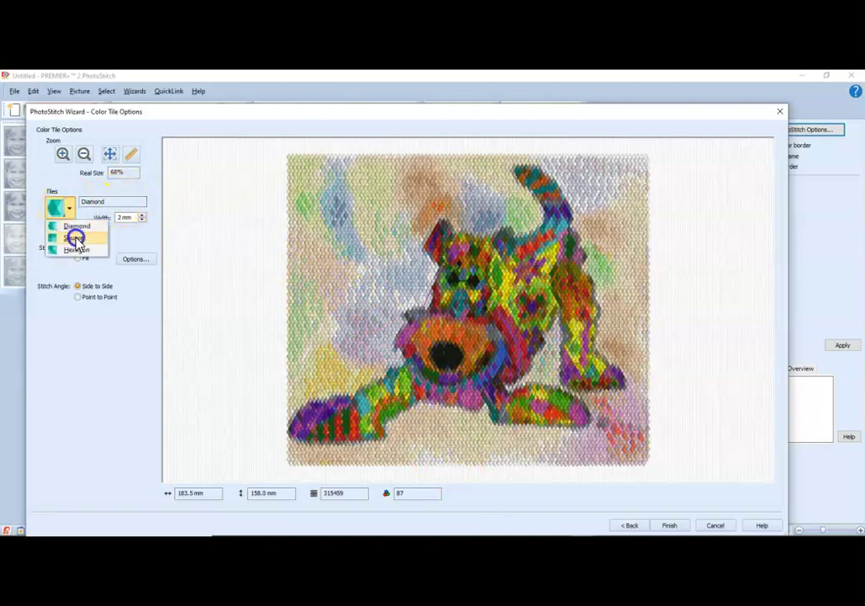
left_click(75, 239)
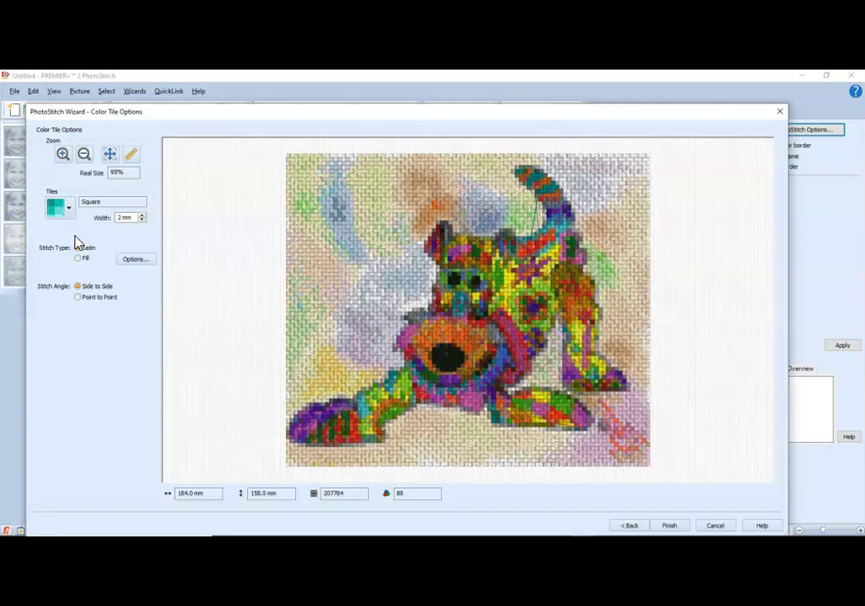
Change the dog design's tile shape to Hexagon with a 3 mm width and finish the PhotoStitch wizard.
left_click(69, 210)
left_click(70, 211)
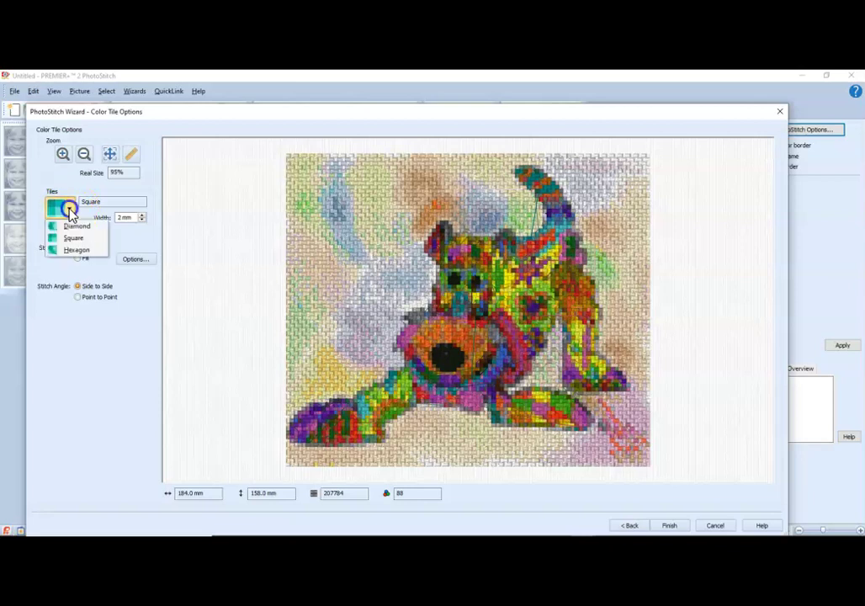
left_click(74, 255)
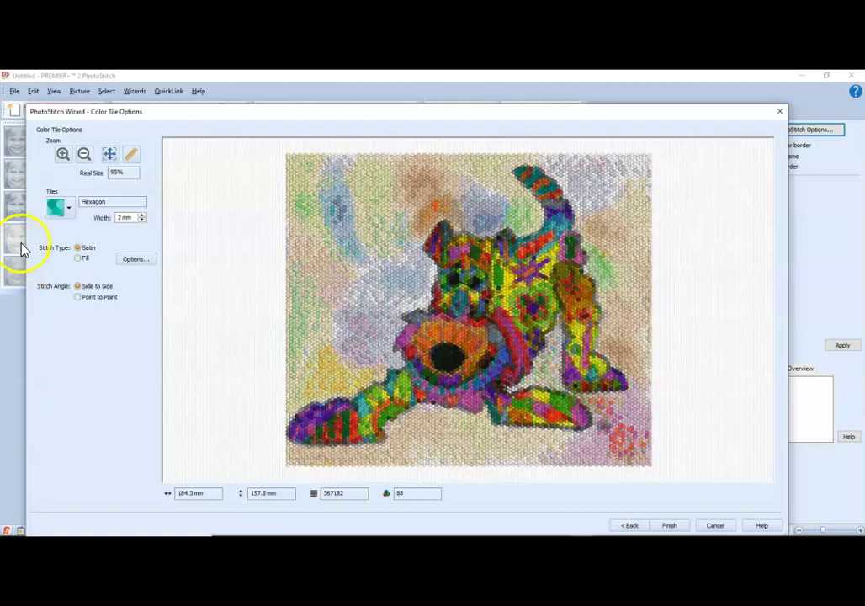
left_click(143, 215)
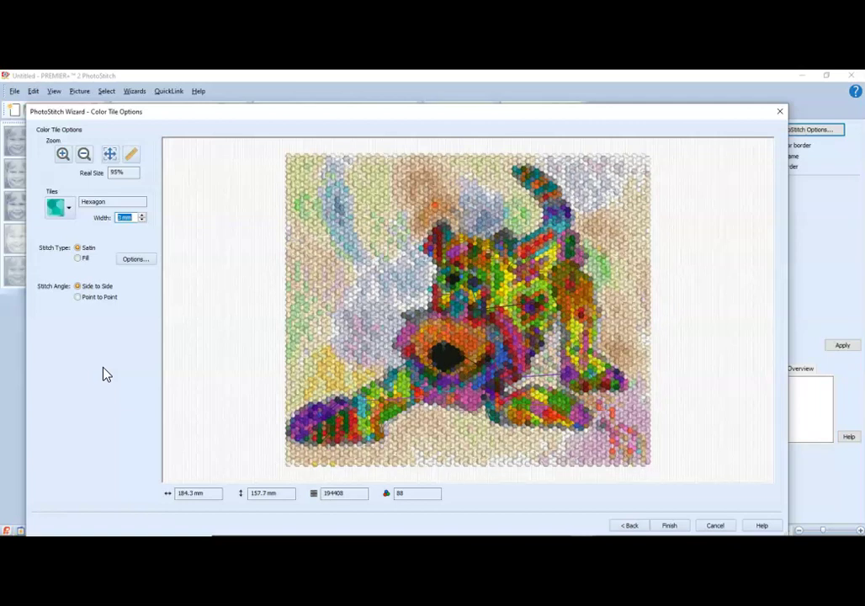
left_click(670, 525)
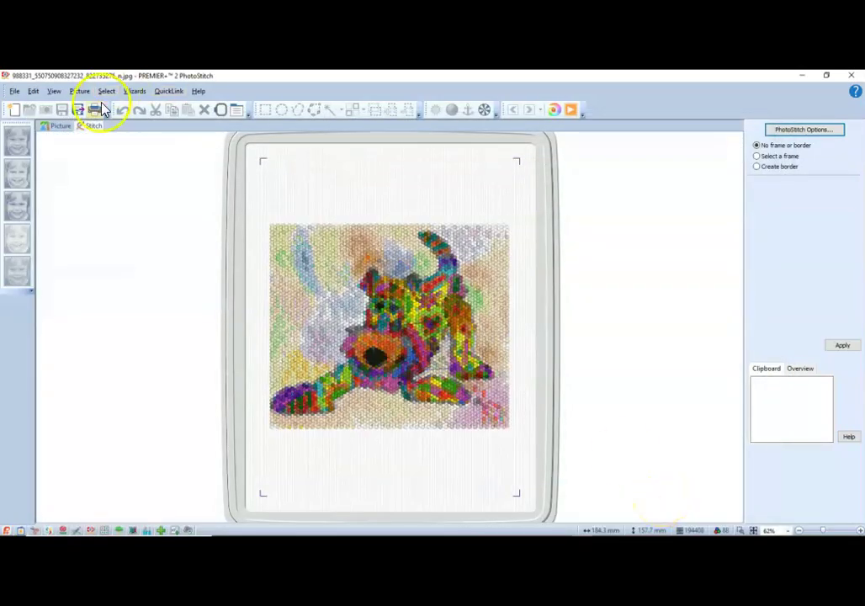
Export the dog embroidery as a Husqvarna Viking / Pfaff .vp3 file to the Desktop folder 1_Files for Linear PhotoStitch, keeping the suggested file name.
left_click(14, 91)
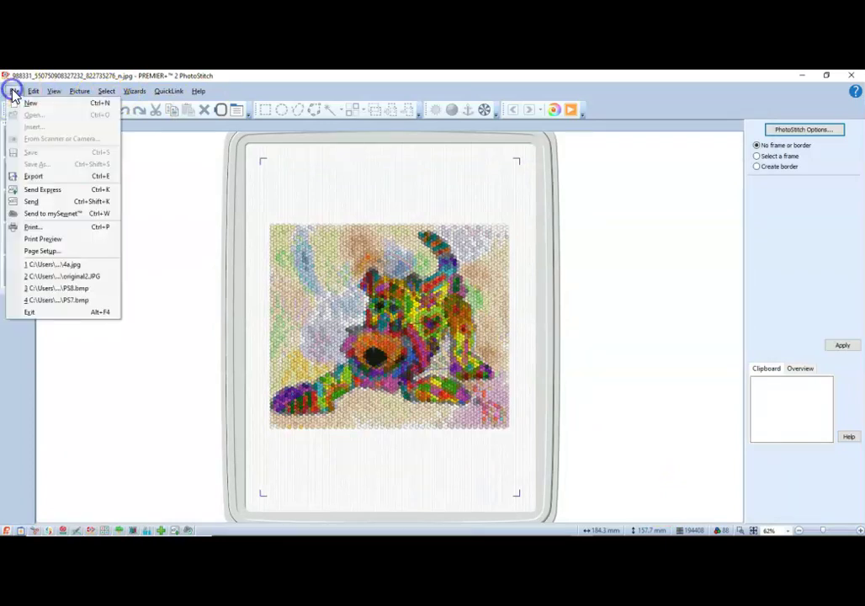
left_click(40, 178)
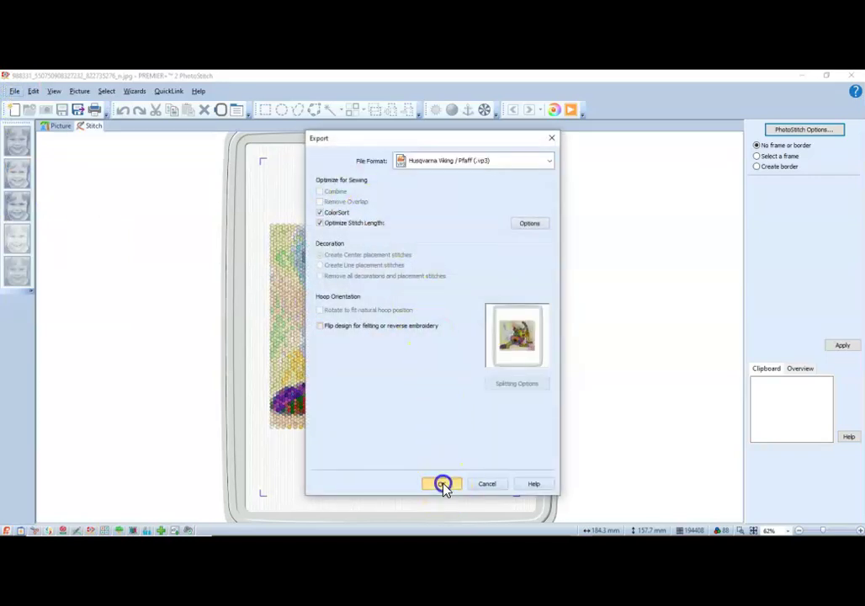
left_click(442, 485)
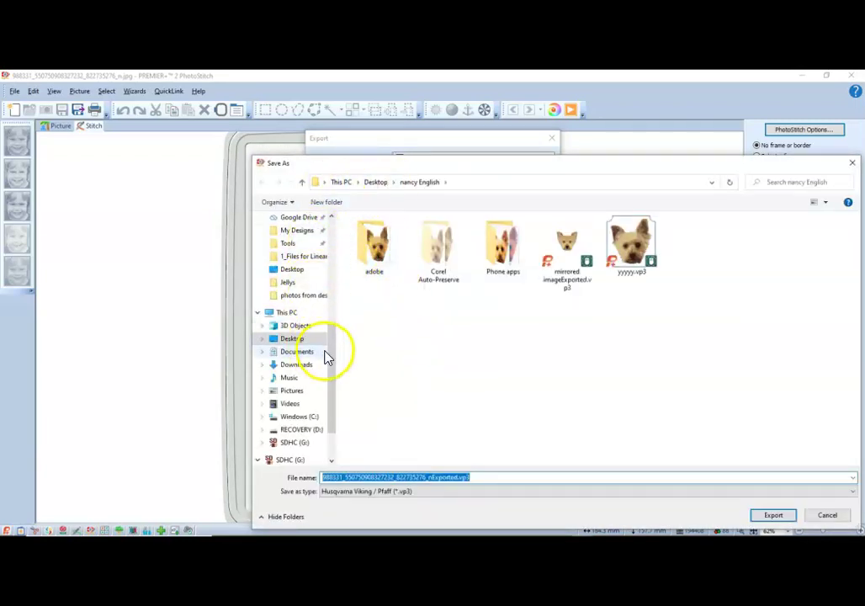
left_click(293, 339)
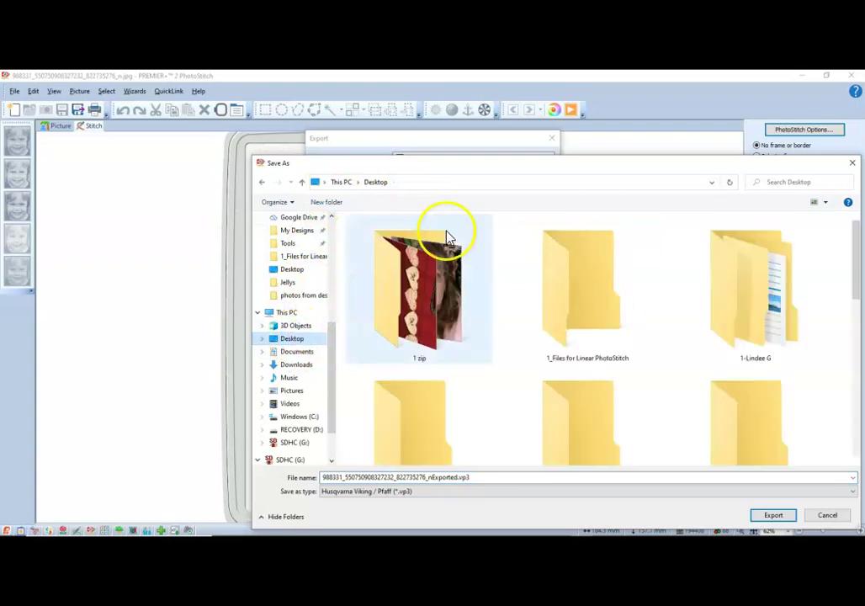
double_click(575, 299)
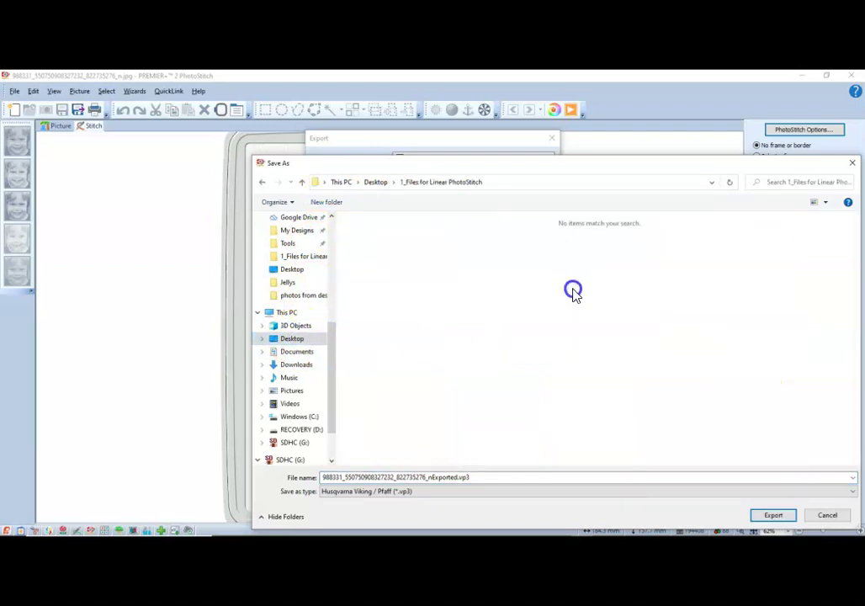
left_click(785, 517)
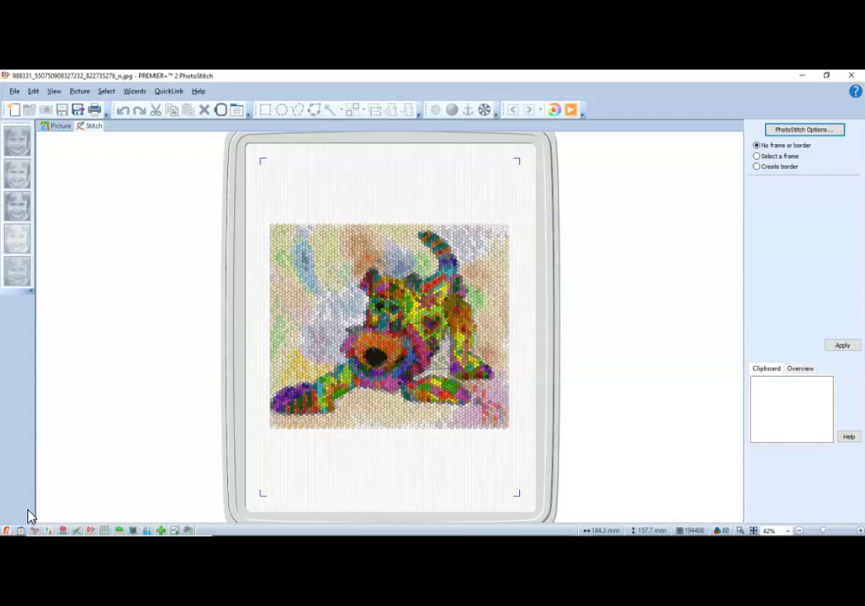
left_click(28, 512)
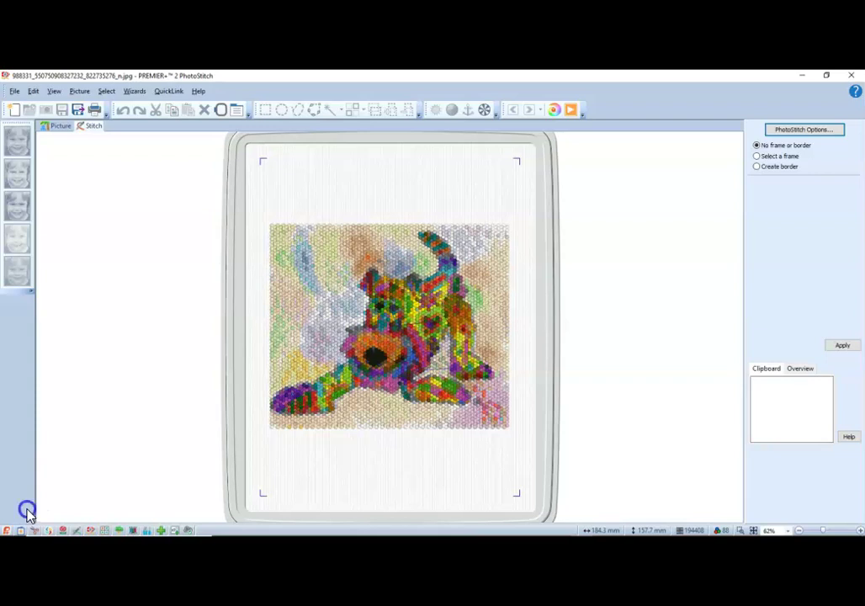